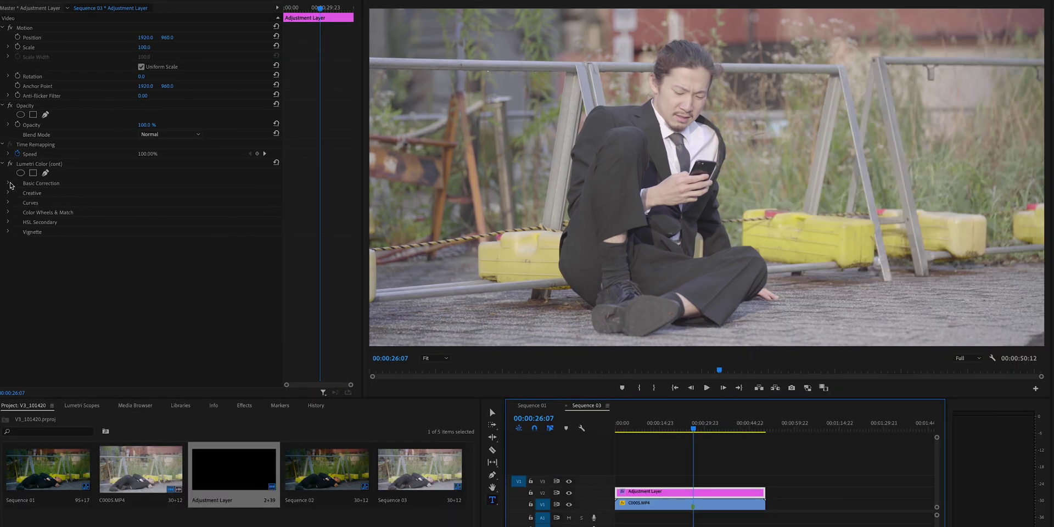
Step: Lower the cont effect's exposure to -0.4, and try a contrast of 150 before resetting the contrast
{"action": "left_click", "coordinate": [9, 179]}
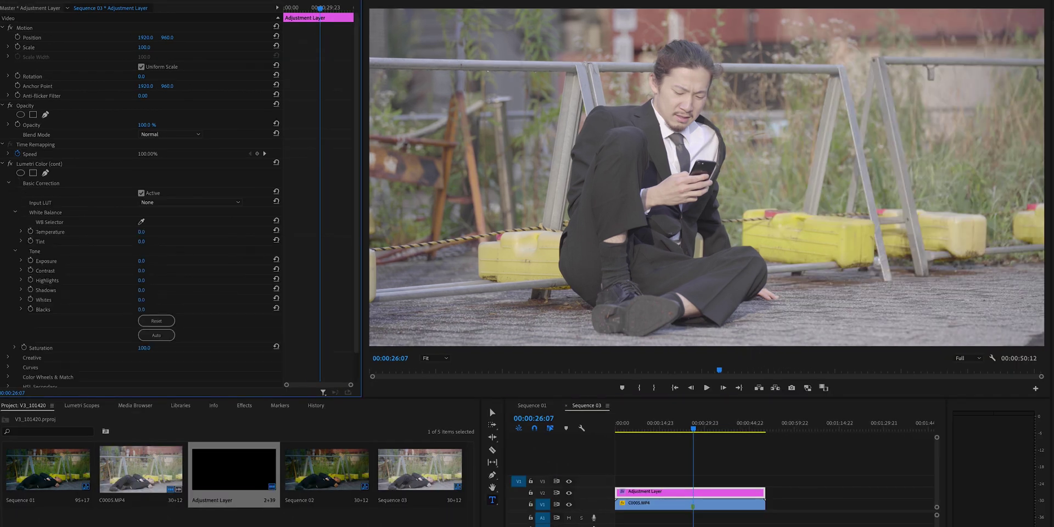
{"action": "mouse_move", "coordinate": [141, 261]}
{"action": "left_mouse_down"}
{"action": "mouse_move", "coordinate": [124, 260]}
{"action": "mouse_move", "coordinate": [144, 264]}
{"action": "left_mouse_up"}
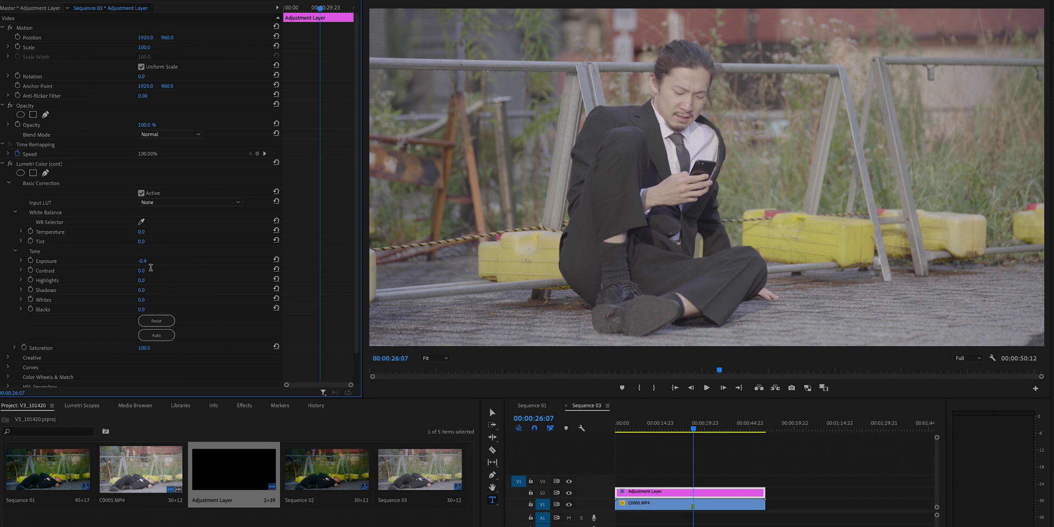
{"action": "left_click_drag", "start_coordinate": [140, 271], "coordinate": [219, 270]}
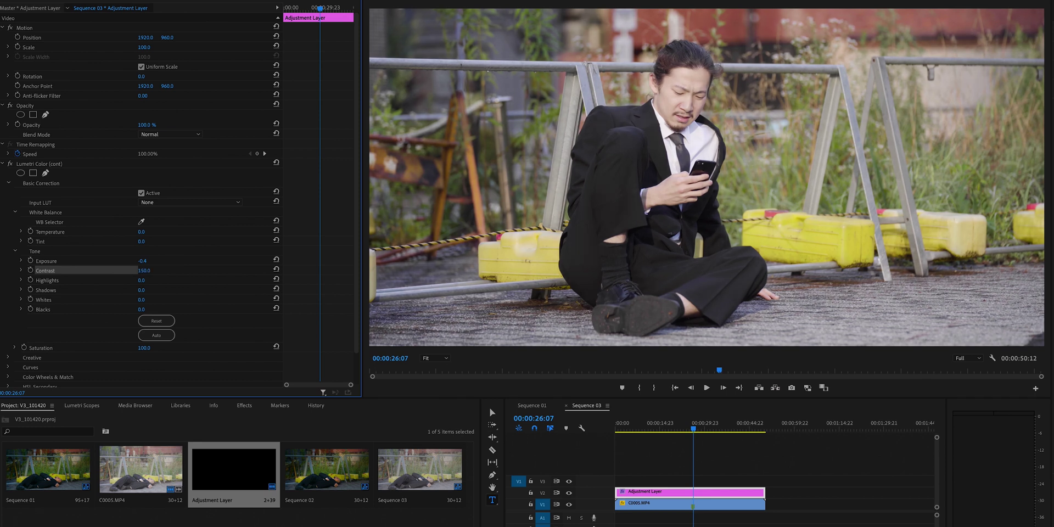
{"action": "left_click", "coordinate": [276, 270]}
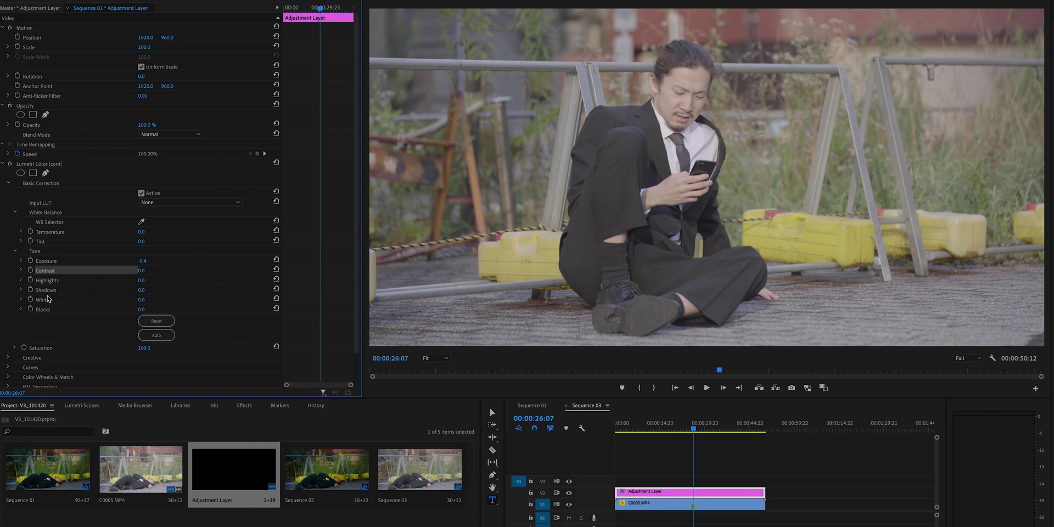
Step: Shape the RGB curve with shadow, midtone and highlight points, pulling the shadows and midtones down to add contrast
{"action": "left_click", "coordinate": [30, 367]}
{"action": "scroll", "coordinate": [82, 333], "scroll_direction": "down", "scroll_amount": 3}
{"action": "left_click", "coordinate": [109, 356]}
{"action": "left_click", "coordinate": [147, 319]}
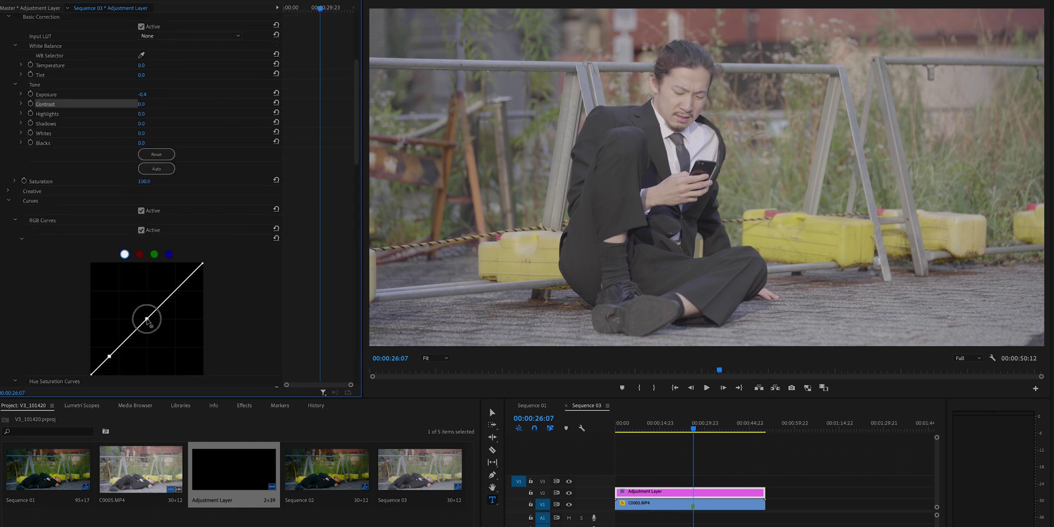
{"action": "left_click", "coordinate": [185, 281]}
{"action": "left_click", "coordinate": [109, 356]}
{"action": "left_click_drag", "start_coordinate": [109, 356], "coordinate": [113, 367]}
{"action": "left_click_drag", "start_coordinate": [147, 319], "coordinate": [152, 332]}
{"action": "scroll", "coordinate": [185, 271], "scroll_direction": "down", "scroll_amount": 1}
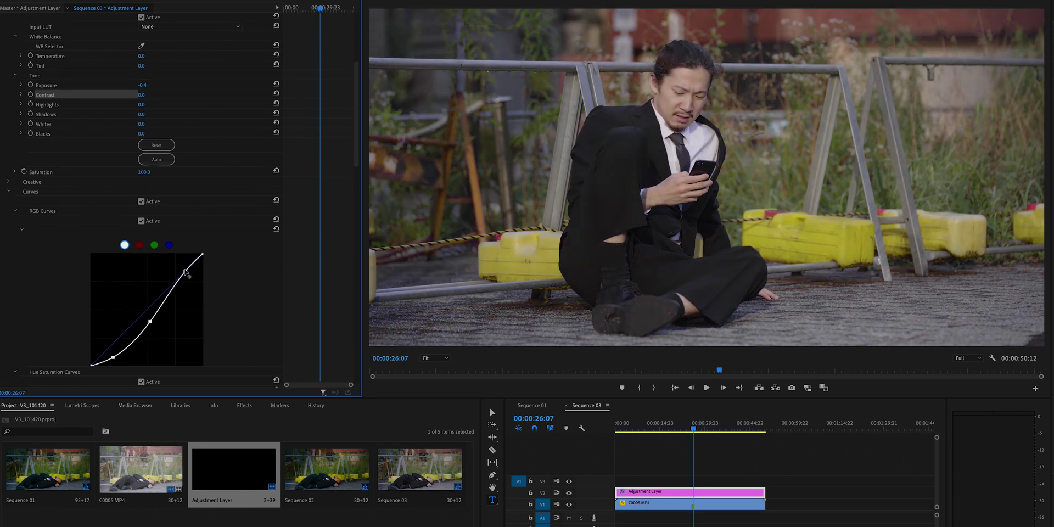
{"action": "left_click_drag", "start_coordinate": [185, 270], "coordinate": [178, 274]}
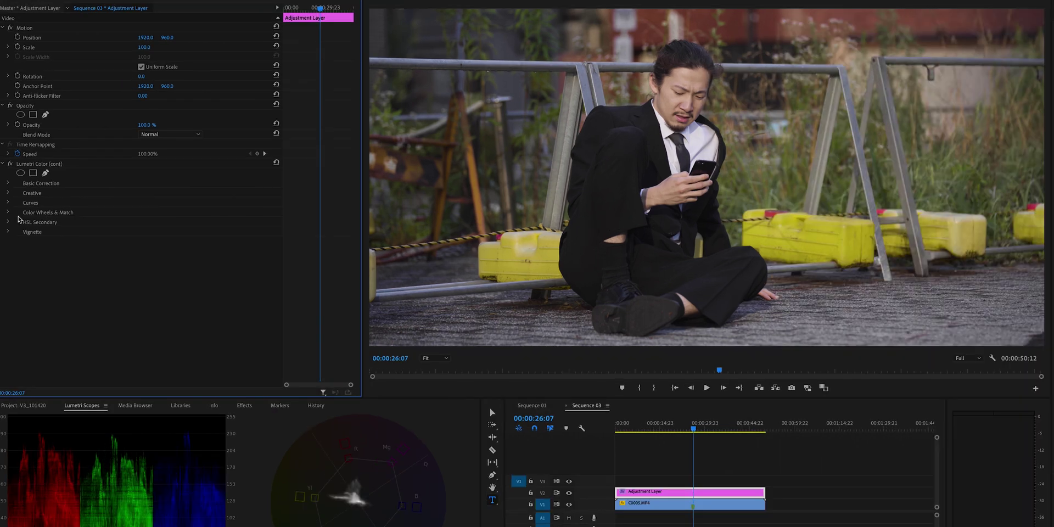
Step: Lower the shadows level slightly in Color Wheels & Match and compare the image with and without the cont effect
{"action": "left_click", "coordinate": [7, 212]}
{"action": "scroll", "coordinate": [130, 243], "scroll_direction": "down", "scroll_amount": 1}
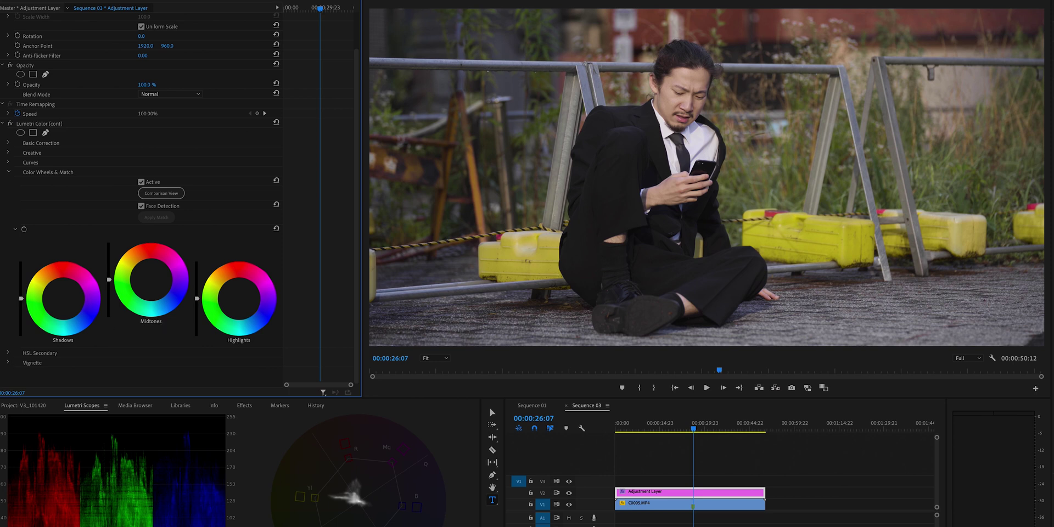
{"action": "left_click_drag", "start_coordinate": [21, 298], "coordinate": [21, 300]}
{"action": "scroll", "coordinate": [22, 346], "scroll_direction": "up", "scroll_amount": 2}
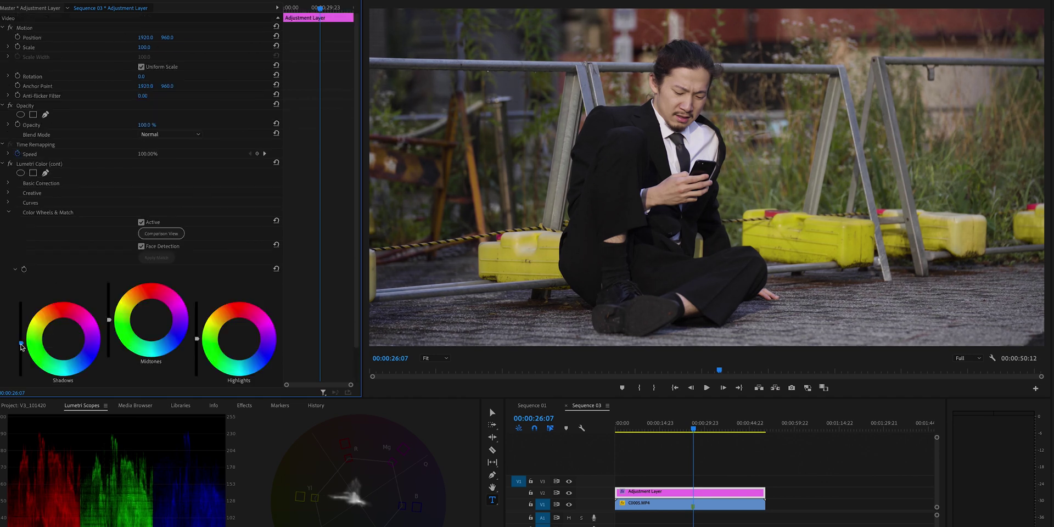
{"action": "left_click_drag", "start_coordinate": [20, 343], "coordinate": [21, 343]}
{"action": "left_click", "coordinate": [10, 164]}
{"action": "left_click", "coordinate": [9, 164]}
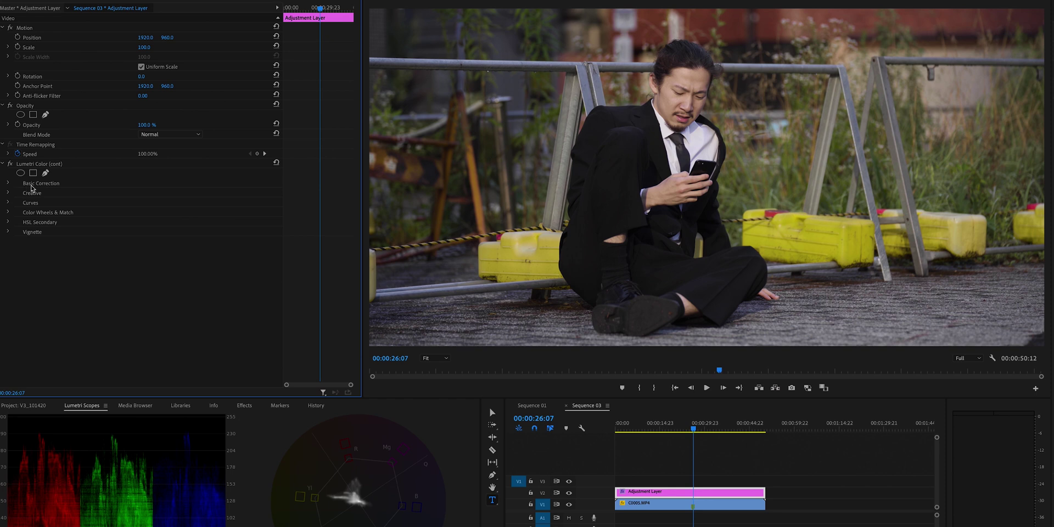
Step: Set the cont effect's contrast to 10, highlights to about -38 and shadows to 10, and compare the image with the effect off
{"action": "left_click", "coordinate": [9, 183]}
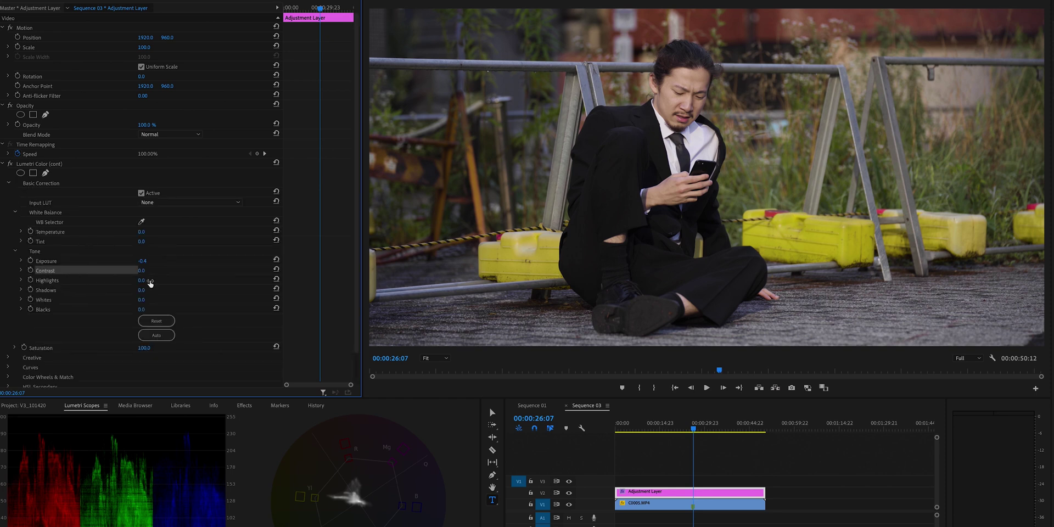
{"action": "left_click_drag", "start_coordinate": [150, 283], "coordinate": [132, 283]}
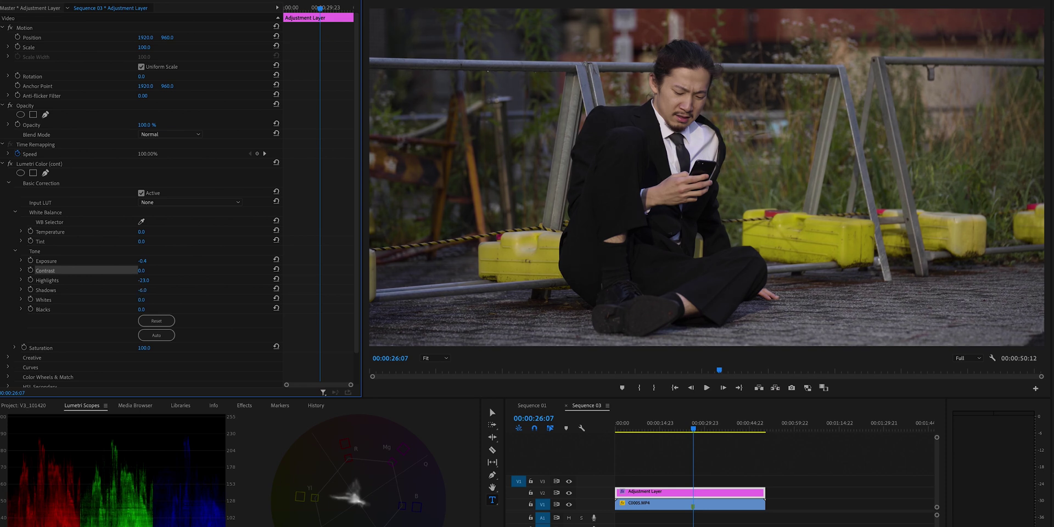
{"action": "left_click_drag", "start_coordinate": [142, 290], "coordinate": [151, 290]}
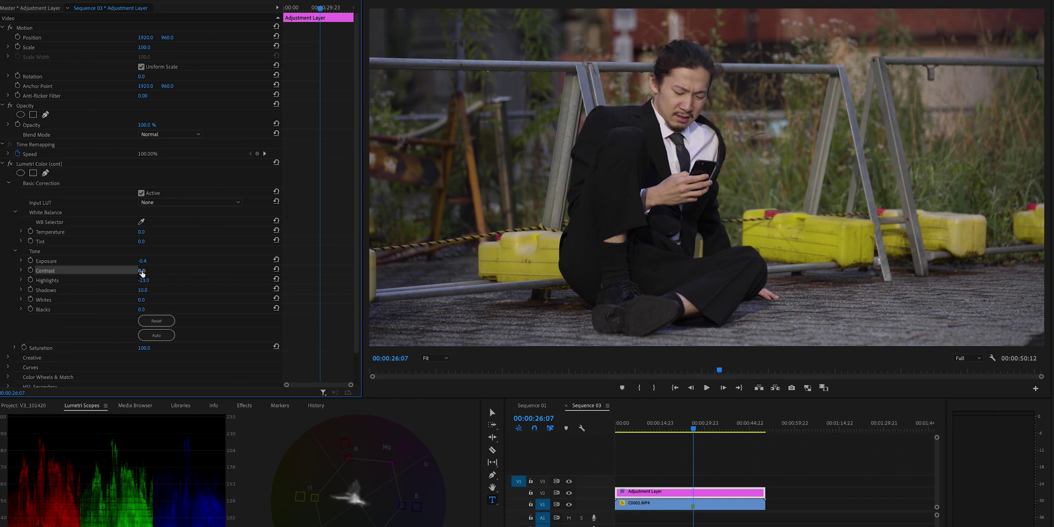
{"action": "mouse_move", "coordinate": [141, 272]}
{"action": "left_mouse_down"}
{"action": "mouse_move", "coordinate": [151, 272]}
{"action": "mouse_move", "coordinate": [142, 281]}
{"action": "left_mouse_up"}
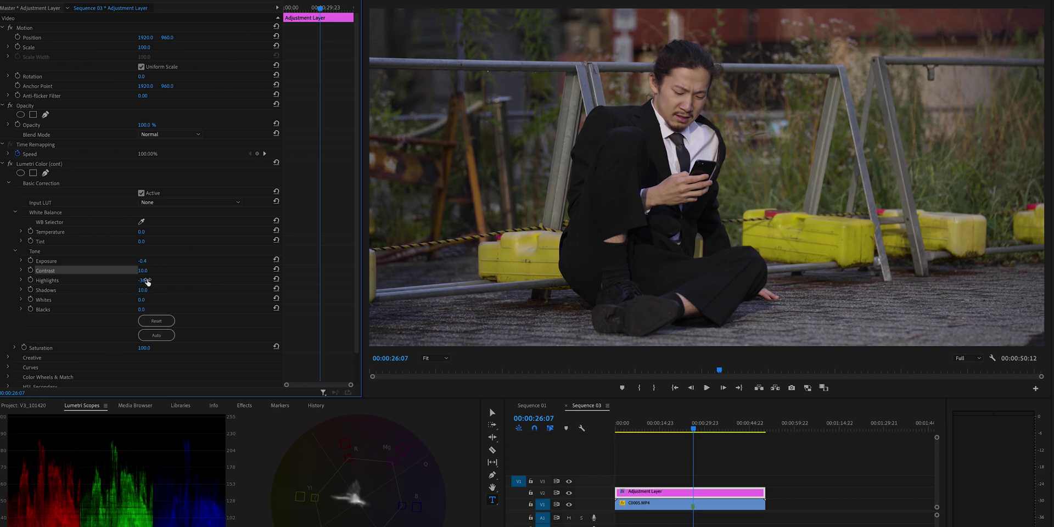
{"action": "left_click", "coordinate": [9, 164]}
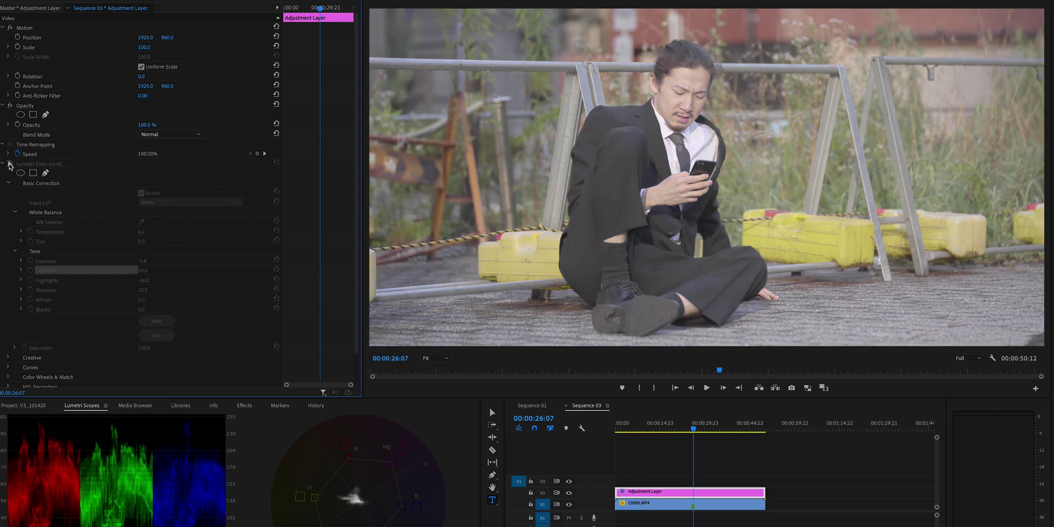
{"action": "left_click", "coordinate": [10, 164]}
{"action": "left_click", "coordinate": [9, 164]}
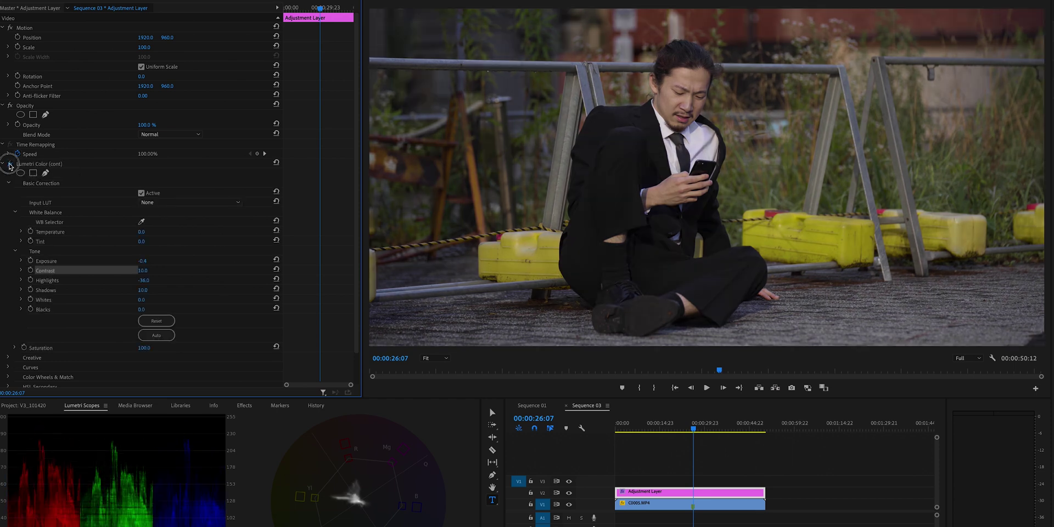
{"action": "left_click", "coordinate": [9, 164]}
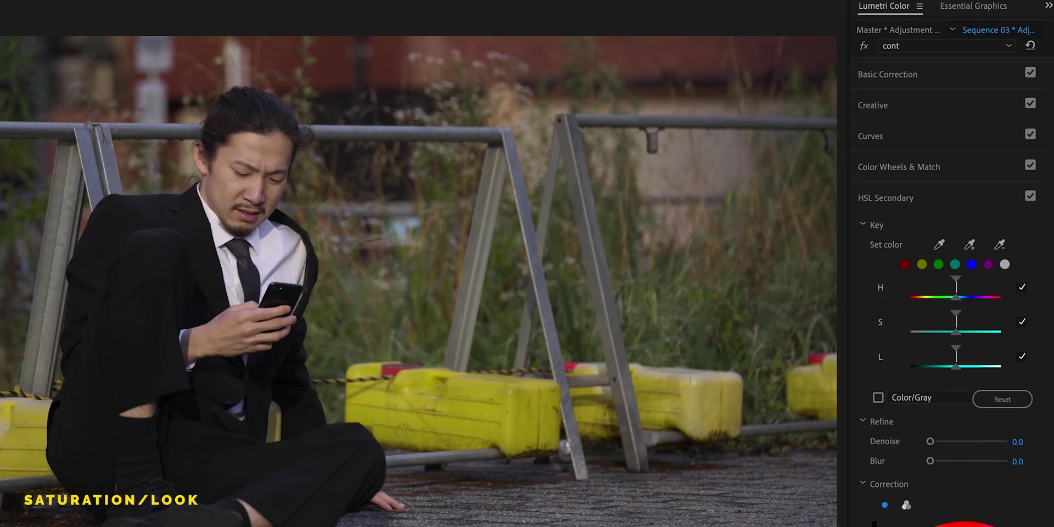
Step: Add a second Lumetri Color effect to the adjustment layer and rename it sat
{"action": "left_click", "coordinate": [895, 46]}
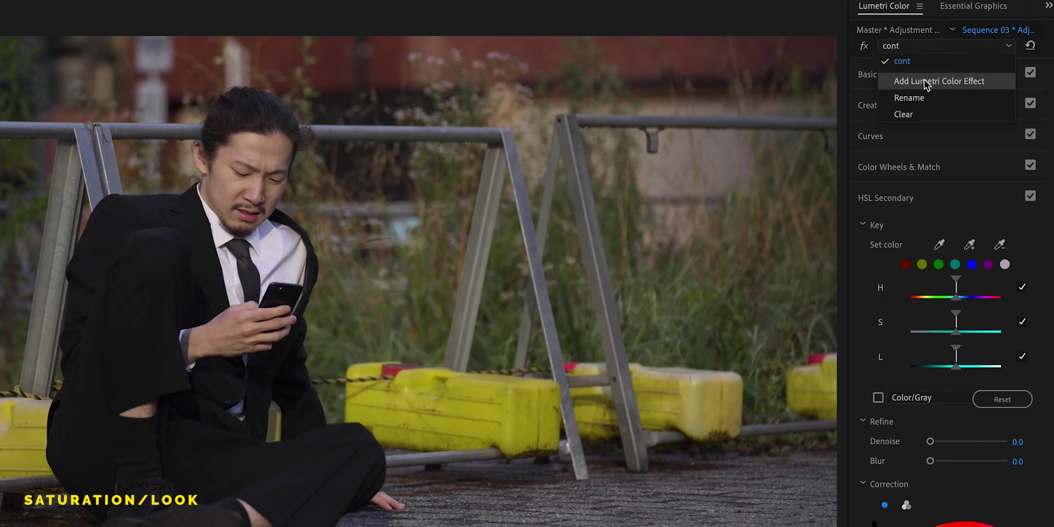
{"action": "left_click", "coordinate": [924, 82]}
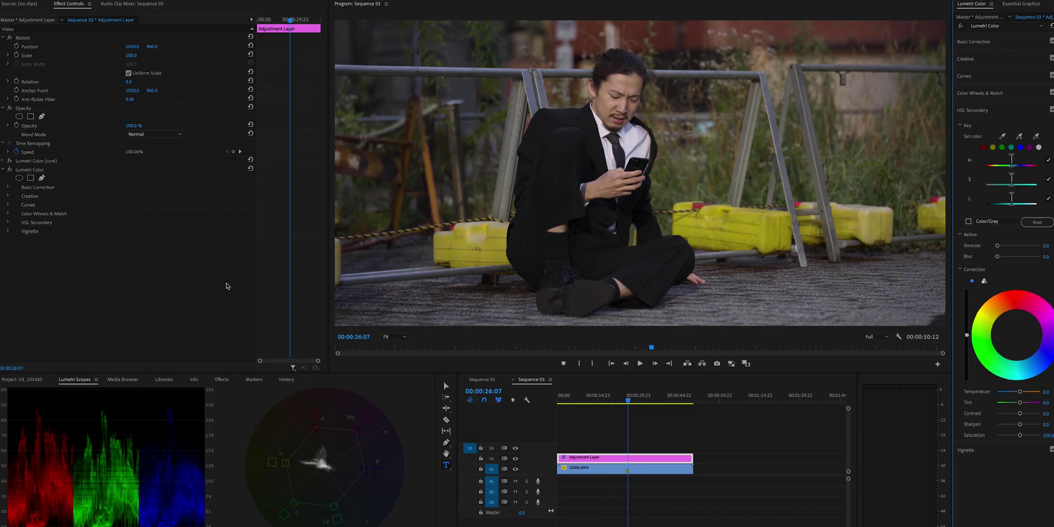
{"action": "left_click", "coordinate": [40, 170]}
{"action": "right_click", "coordinate": [41, 172]}
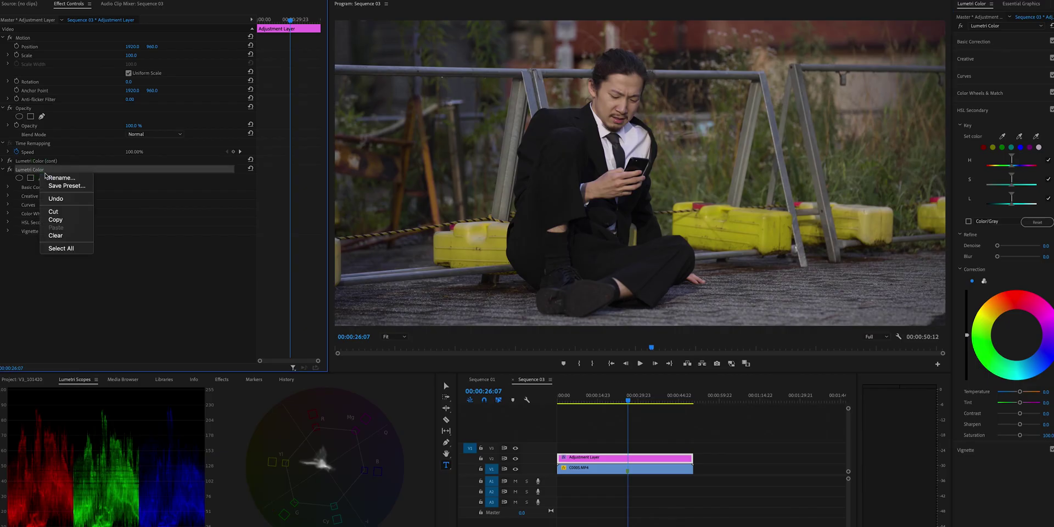
{"action": "left_click", "coordinate": [58, 178]}
{"action": "type", "text": "sat"}
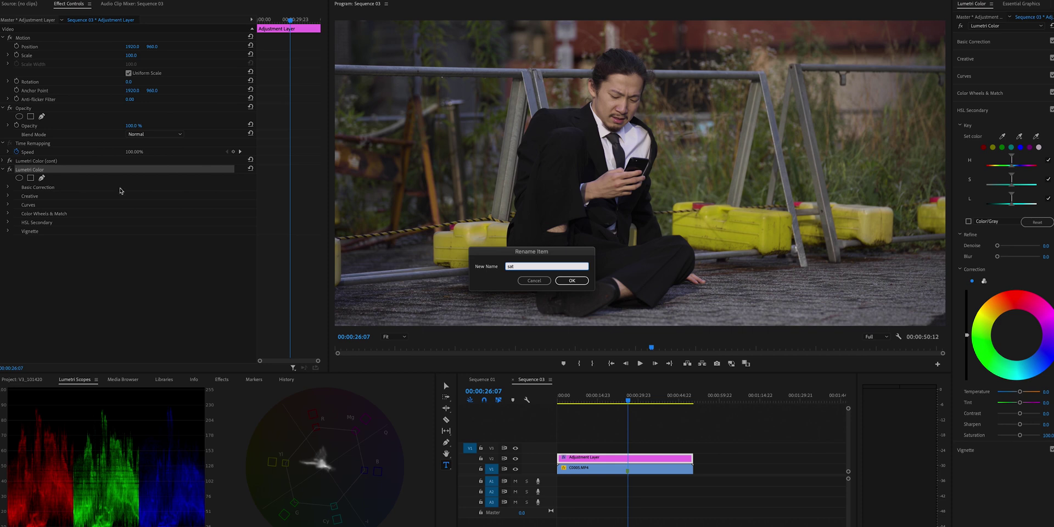
{"action": "left_click", "coordinate": [570, 281]}
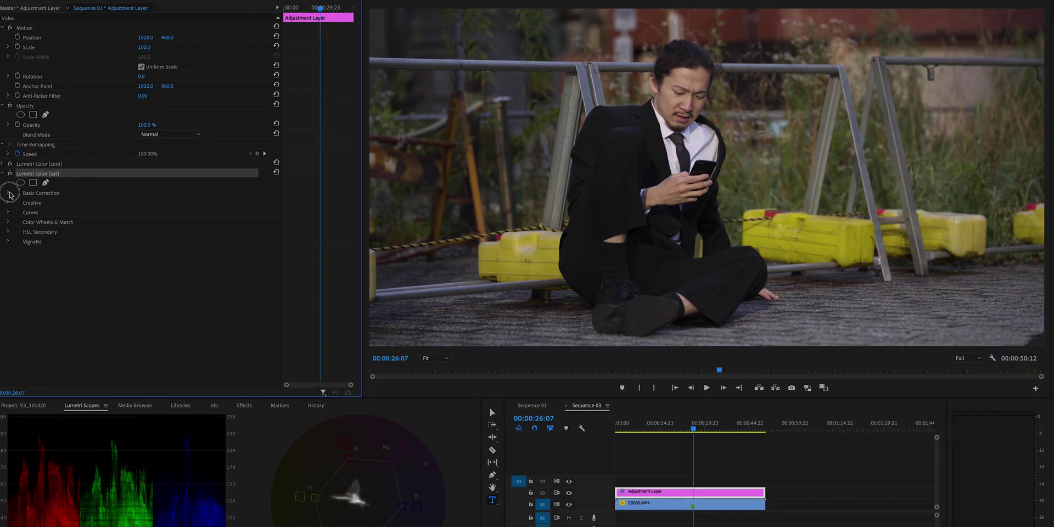
Step: Raise the sat effect's saturation to 154 and its temperature to 4 in Basic Correction
{"action": "left_click", "coordinate": [10, 194]}
{"action": "scroll", "coordinate": [96, 263], "scroll_direction": "down", "scroll_amount": 1}
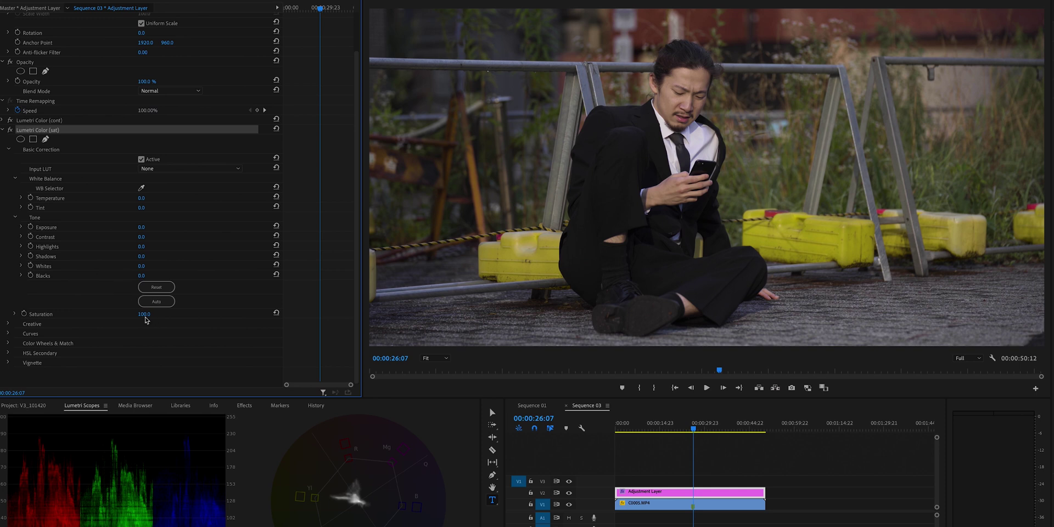
{"action": "left_click_drag", "start_coordinate": [145, 315], "coordinate": [169, 314]}
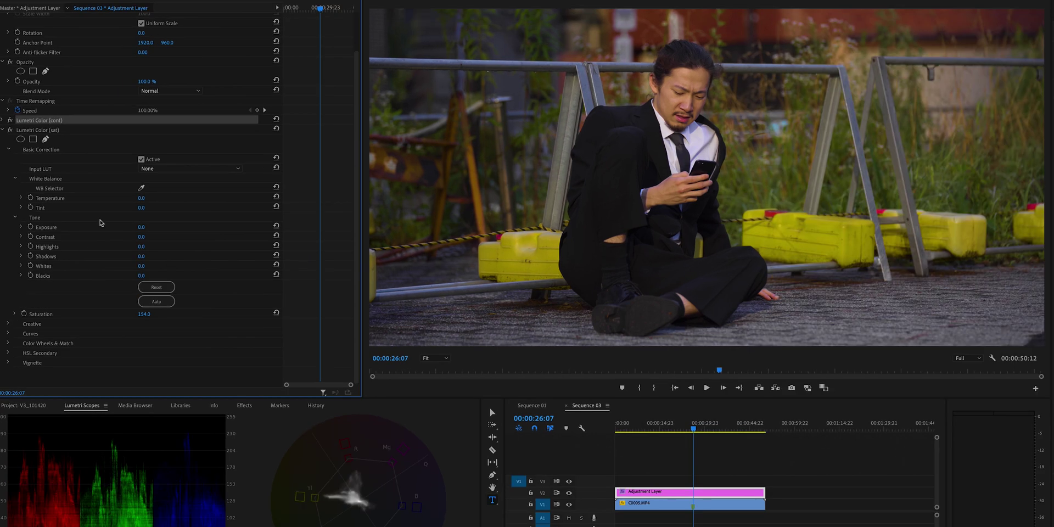
{"action": "left_click_drag", "start_coordinate": [138, 198], "coordinate": [152, 198]}
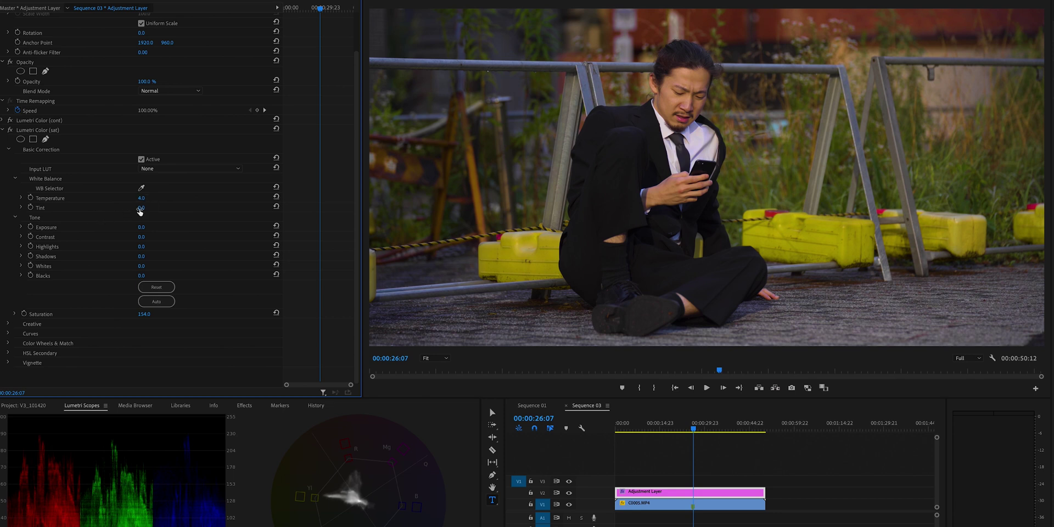
{"action": "left_click", "coordinate": [8, 149]}
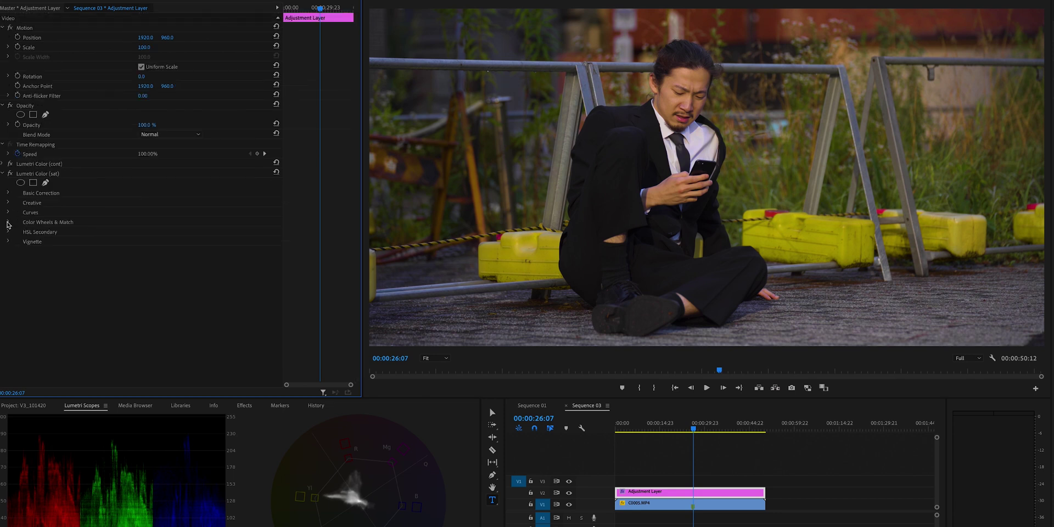
Step: Shift the sat effect's highlights slightly toward a warm tone and adjust the midtones tint with the color wheels
{"action": "left_click", "coordinate": [8, 221]}
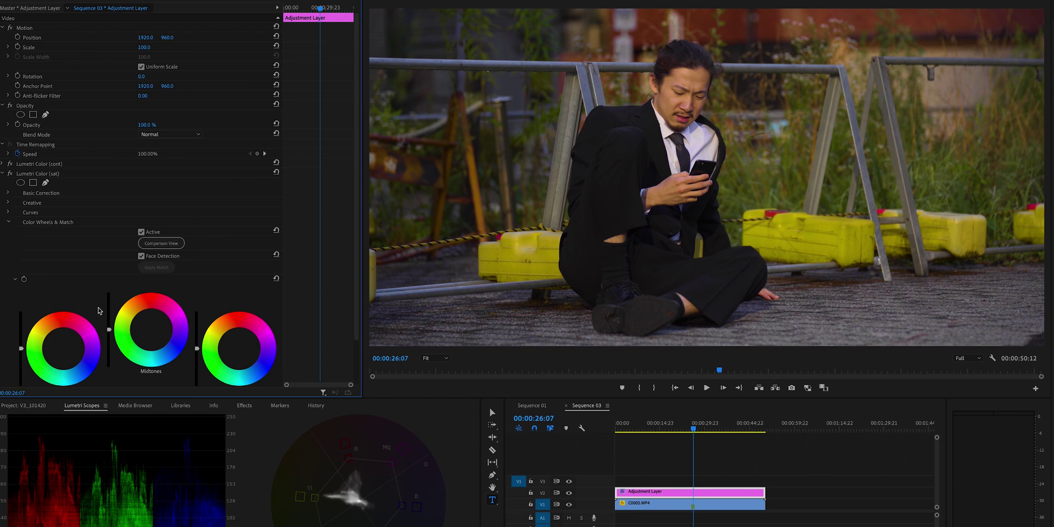
{"action": "scroll", "coordinate": [110, 264], "scroll_direction": "down", "scroll_amount": 1}
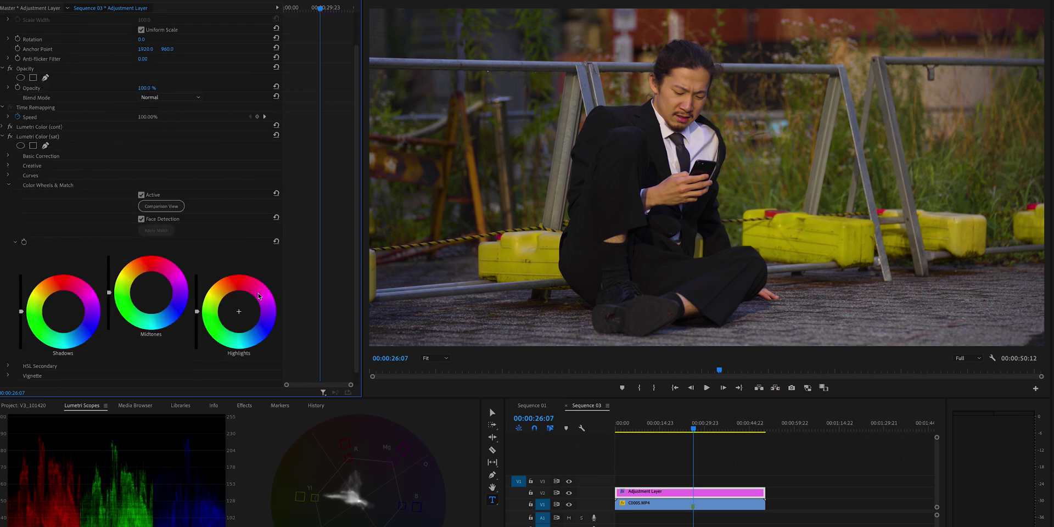
{"action": "left_click", "coordinate": [238, 313]}
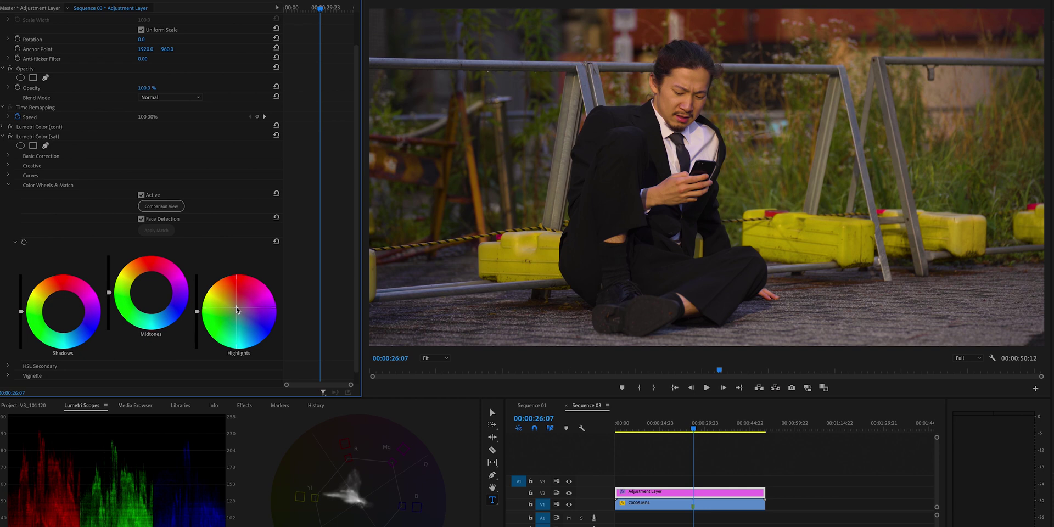
{"action": "left_click", "coordinate": [151, 292]}
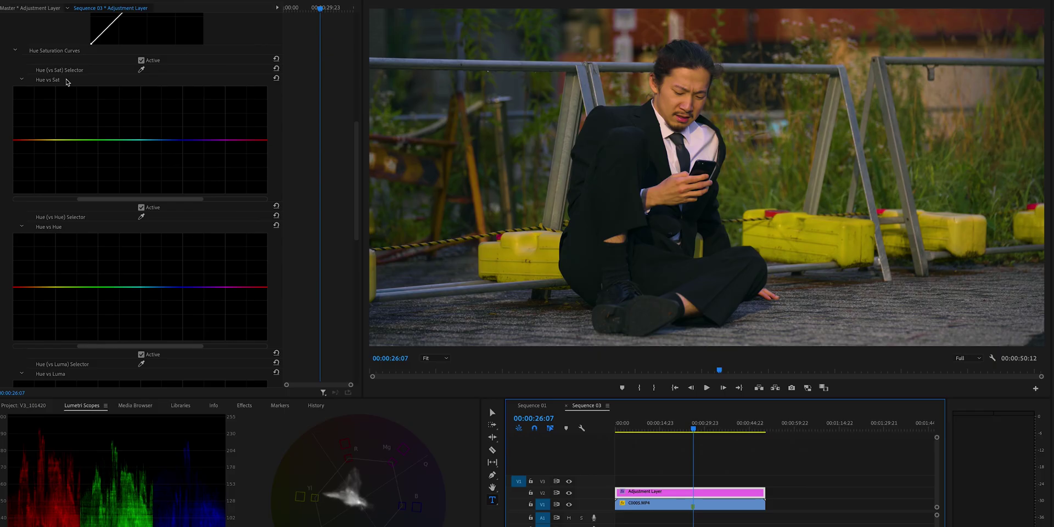
Step: Lower the yellows slightly on the sat effect's Hue vs Sat curve and darken them on the Hue vs Luma curve
{"action": "left_click", "coordinate": [62, 79]}
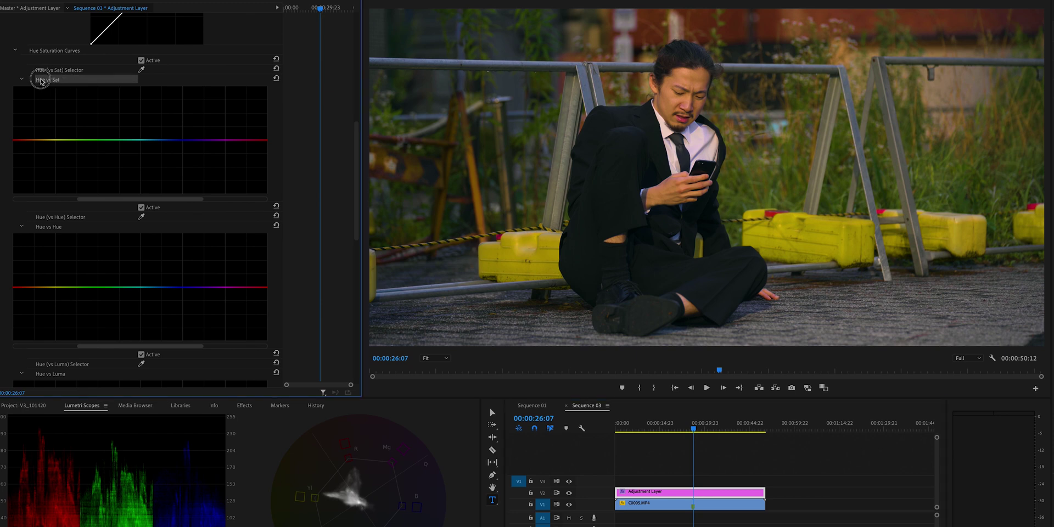
{"action": "left_click", "coordinate": [56, 140]}
{"action": "left_click", "coordinate": [97, 140]}
{"action": "mouse_move", "coordinate": [55, 140]}
{"action": "left_mouse_down"}
{"action": "mouse_move", "coordinate": [57, 159]}
{"action": "mouse_move", "coordinate": [58, 143]}
{"action": "left_mouse_up"}
{"action": "scroll", "coordinate": [90, 198], "scroll_direction": "down", "scroll_amount": 5}
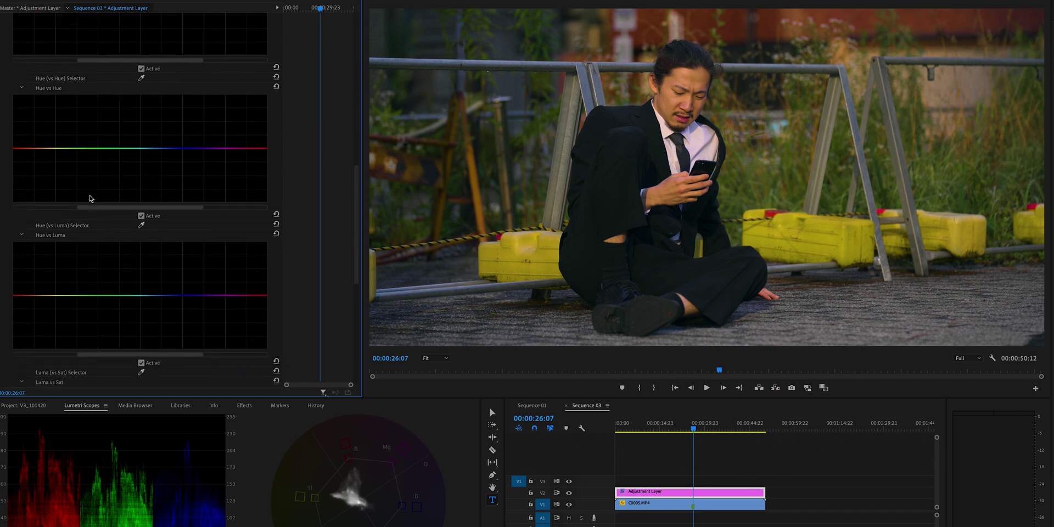
{"action": "scroll", "coordinate": [90, 198], "scroll_direction": "down", "scroll_amount": 1}
{"action": "left_click_drag", "start_coordinate": [54, 276], "coordinate": [55, 281]}
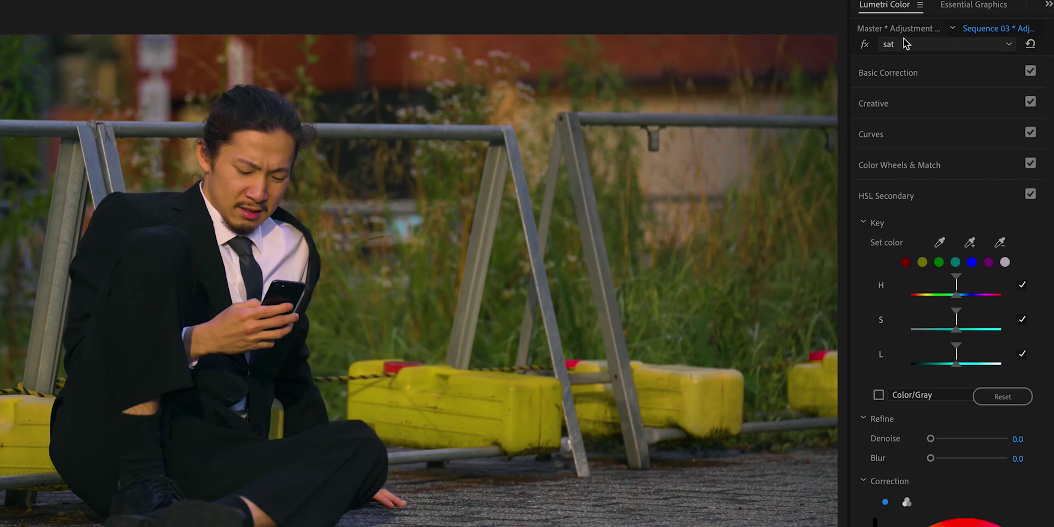
Step: Add a third Lumetri Color effect to the adjustment layer
{"action": "left_click", "coordinate": [913, 45]}
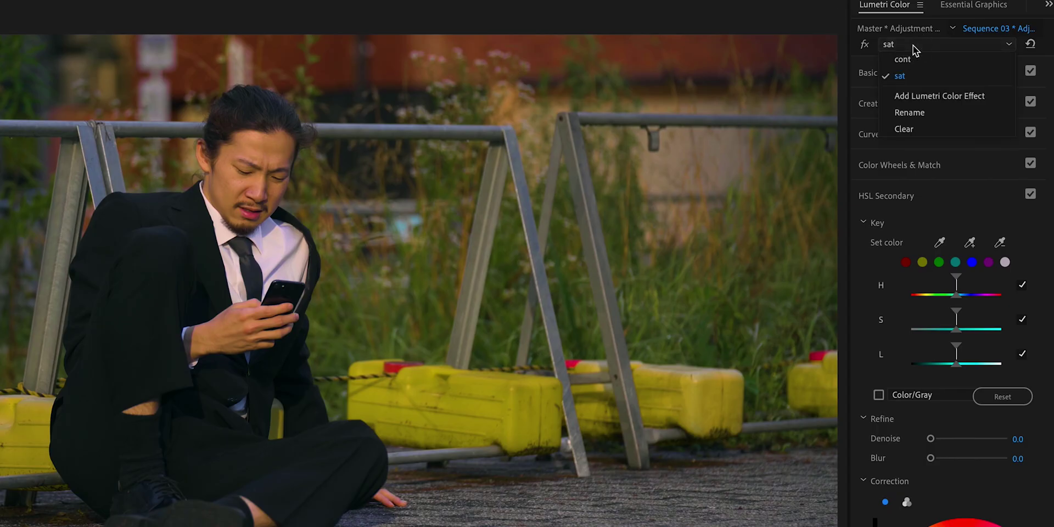
{"action": "left_click", "coordinate": [931, 95]}
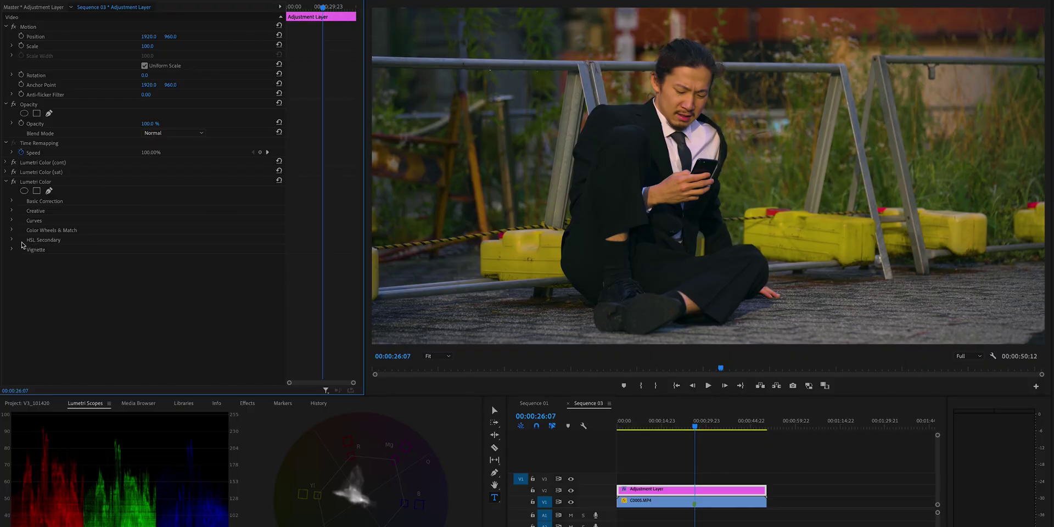
Step: Sample the man's facial skin tone as the HSL Secondary key color on the third Lumetri effect and show the color/gray mask
{"action": "left_click", "coordinate": [12, 240]}
{"action": "scroll", "coordinate": [71, 226], "scroll_direction": "down", "scroll_amount": 2}
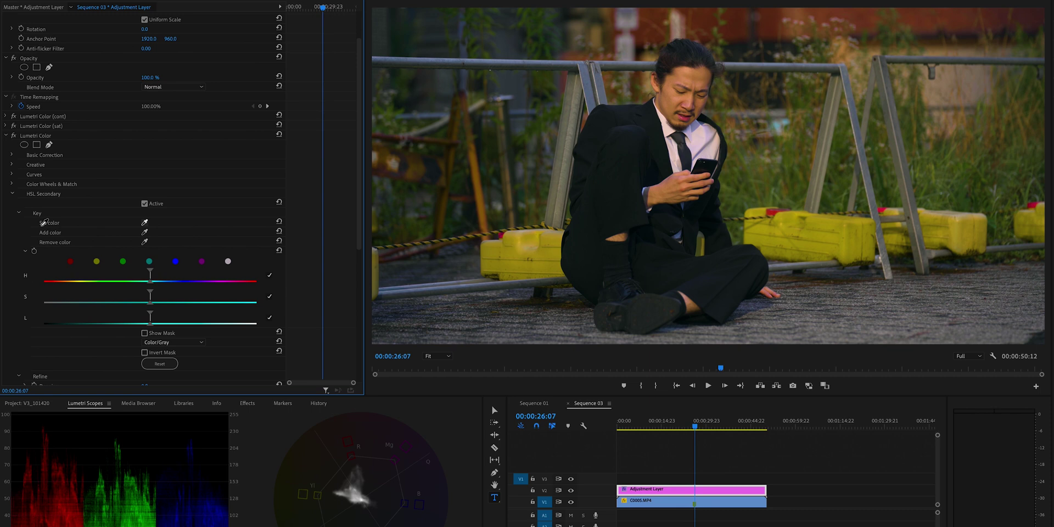
{"action": "left_click", "coordinate": [146, 222]}
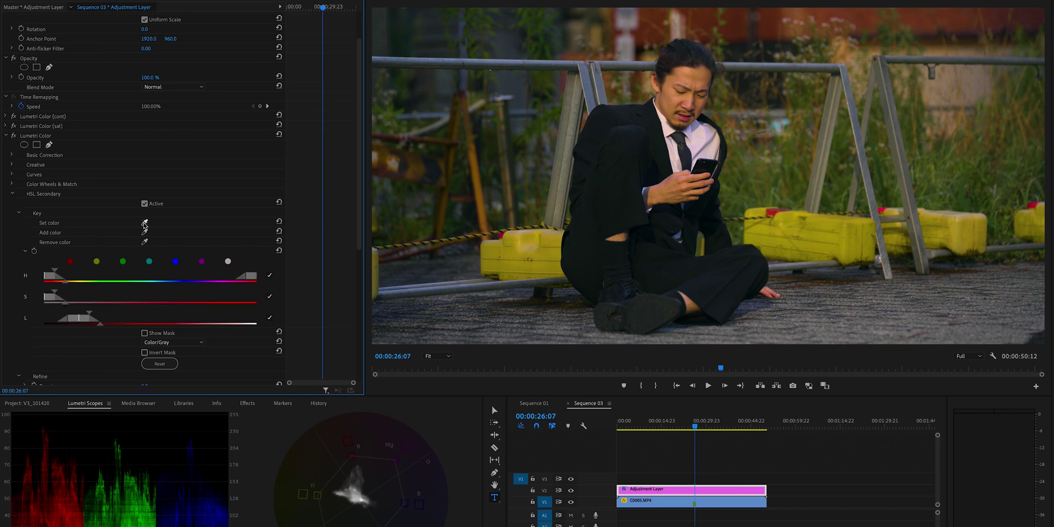
{"action": "left_click", "coordinate": [144, 223]}
{"action": "left_click", "coordinate": [694, 78]}
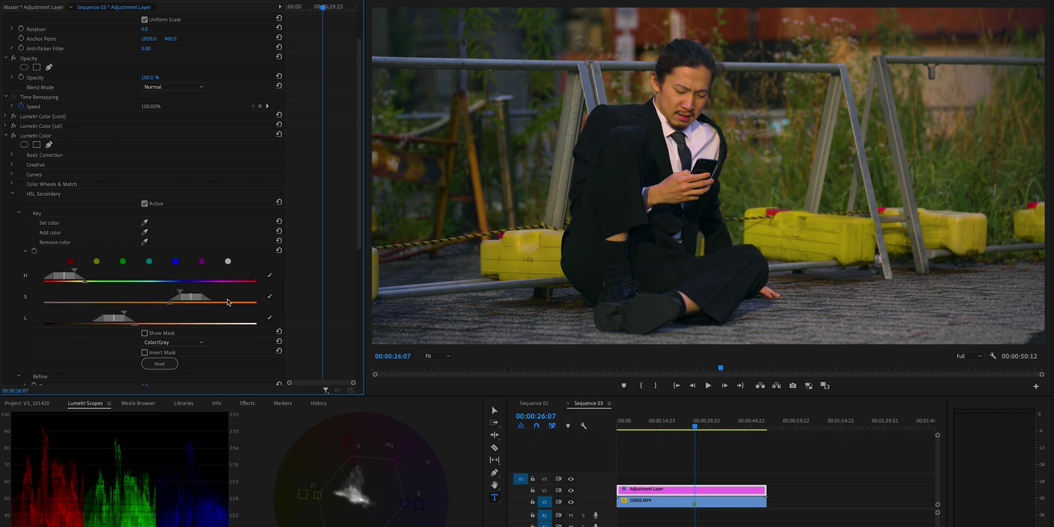
{"action": "left_click", "coordinate": [145, 334]}
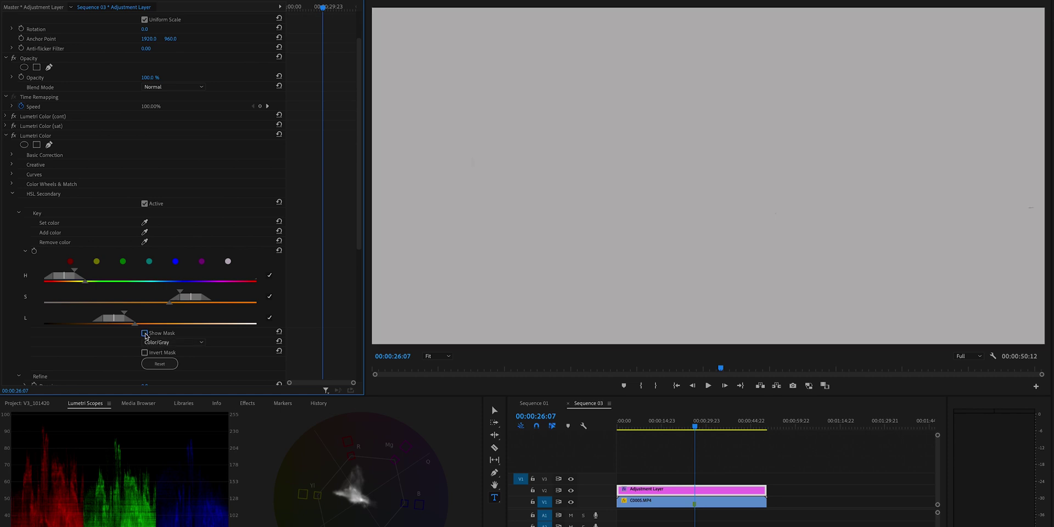
Step: Refine the key's hue, saturation and luminance ranges to isolate the man's face and hands in the mask
{"action": "left_click_drag", "start_coordinate": [113, 317], "coordinate": [28, 323]}
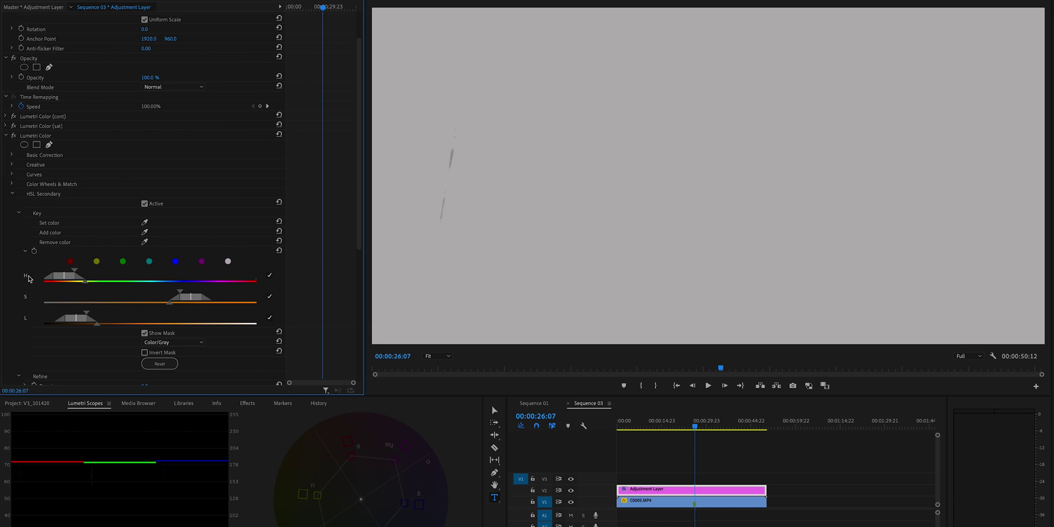
{"action": "left_click_drag", "start_coordinate": [190, 297], "coordinate": [46, 286]}
{"action": "mouse_move", "coordinate": [55, 322]}
{"action": "left_mouse_down"}
{"action": "mouse_move", "coordinate": [153, 323]}
{"action": "mouse_move", "coordinate": [62, 324]}
{"action": "left_mouse_up"}
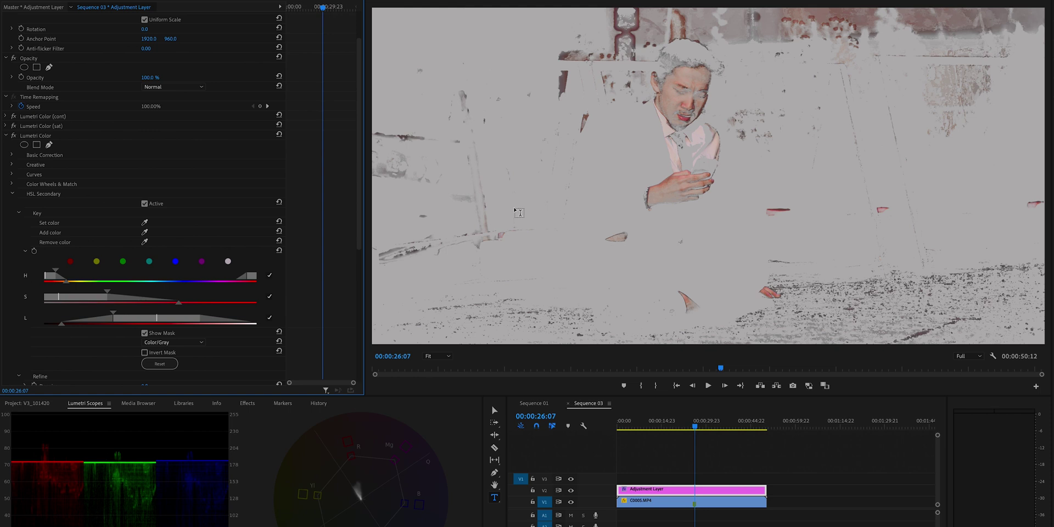
{"action": "left_click_drag", "start_coordinate": [114, 314], "coordinate": [129, 316]}
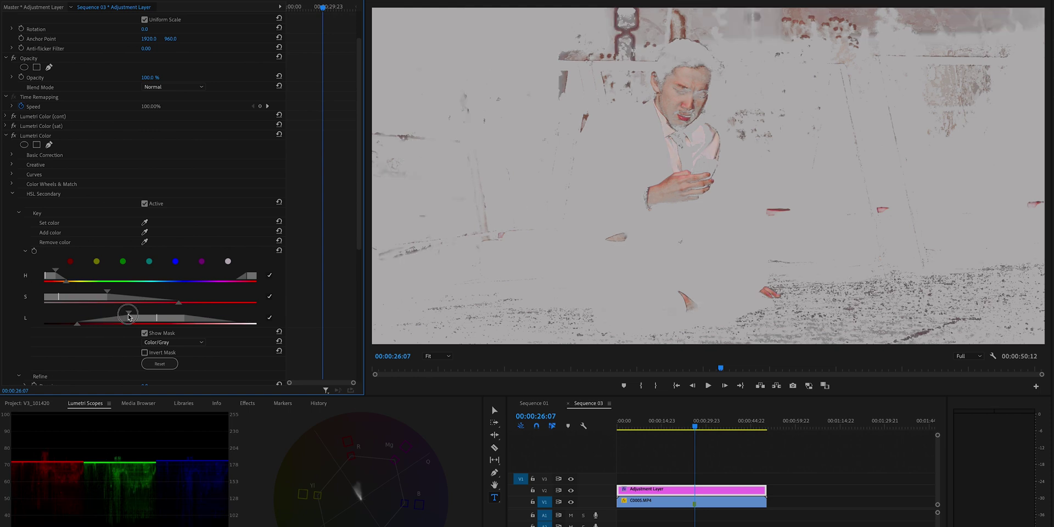
{"action": "left_click_drag", "start_coordinate": [129, 317], "coordinate": [108, 319]}
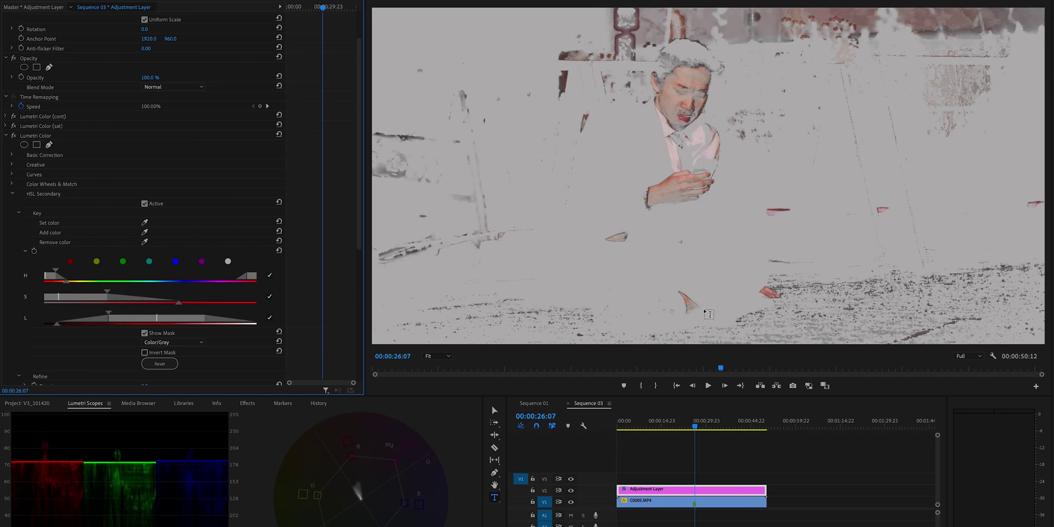
{"action": "left_click_drag", "start_coordinate": [107, 291], "coordinate": [147, 293]}
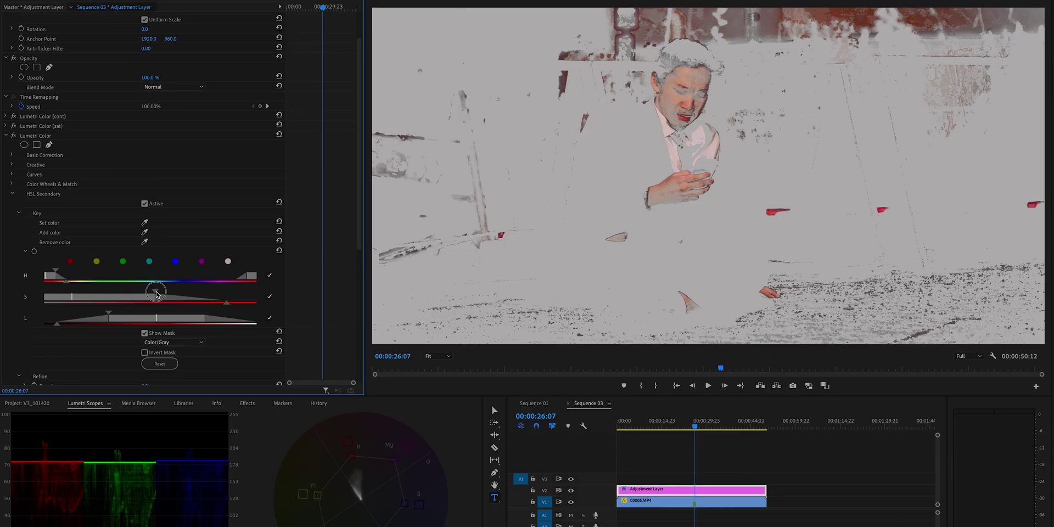
{"action": "mouse_move", "coordinate": [55, 276]}
{"action": "left_mouse_down"}
{"action": "mouse_move", "coordinate": [81, 279]}
{"action": "mouse_move", "coordinate": [59, 277]}
{"action": "left_mouse_up"}
{"action": "scroll", "coordinate": [58, 277], "scroll_direction": "down", "scroll_amount": 2}
{"action": "left_click_drag", "start_coordinate": [58, 240], "coordinate": [49, 247]}
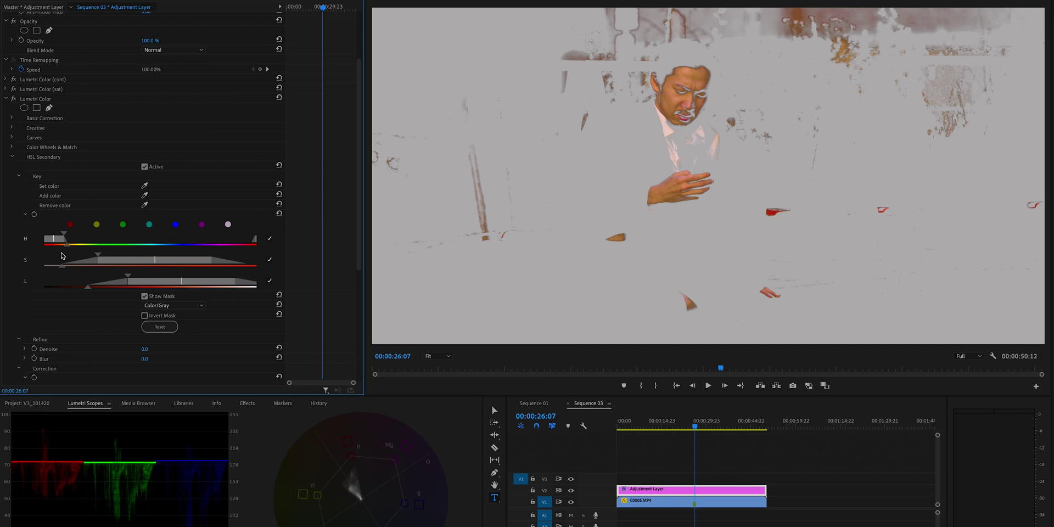
Step: Set the skin key's blur to 37 and hide the mask preview
{"action": "scroll", "coordinate": [118, 328], "scroll_direction": "down", "scroll_amount": 3}
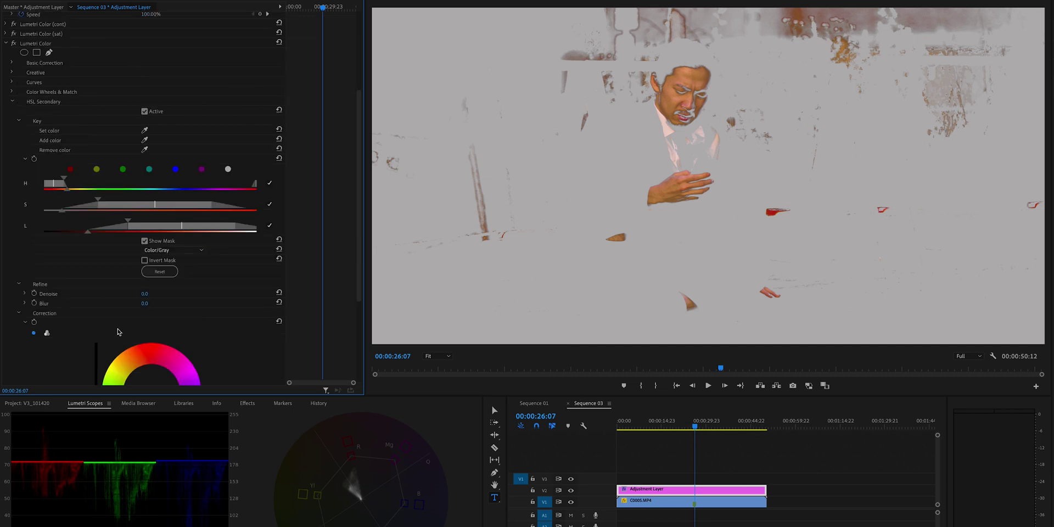
{"action": "mouse_move", "coordinate": [144, 303]}
{"action": "left_mouse_down"}
{"action": "mouse_move", "coordinate": [175, 303]}
{"action": "mouse_move", "coordinate": [138, 287]}
{"action": "left_mouse_up"}
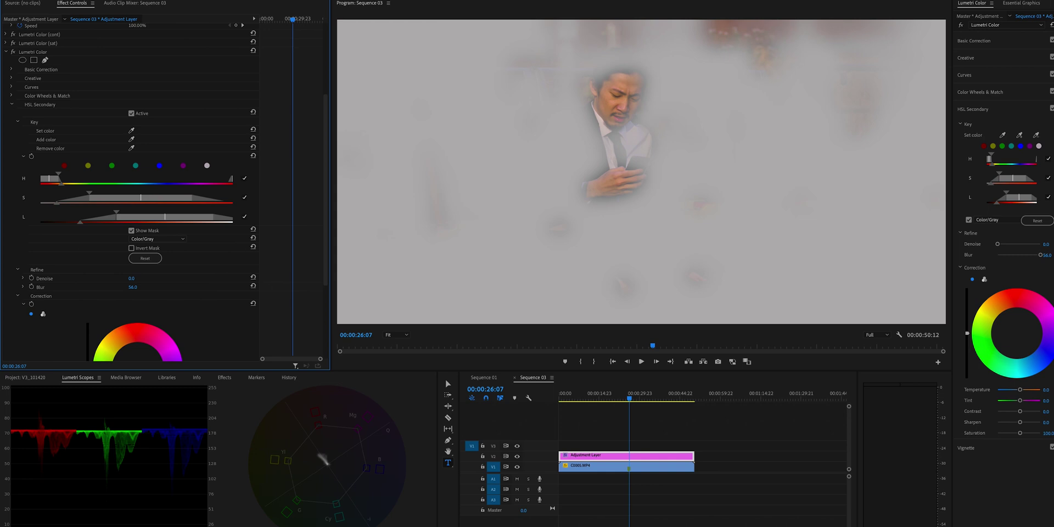
{"action": "left_click", "coordinate": [131, 231]}
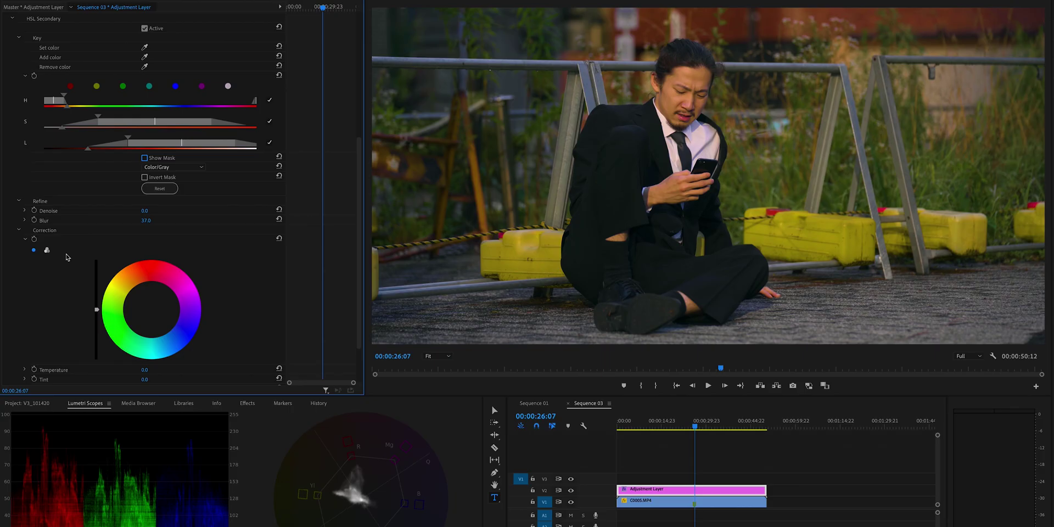
Step: Switch the skin key's correction to separate shadows, midtones and highlights wheels and reset the midtones wheel
{"action": "left_click", "coordinate": [46, 250]}
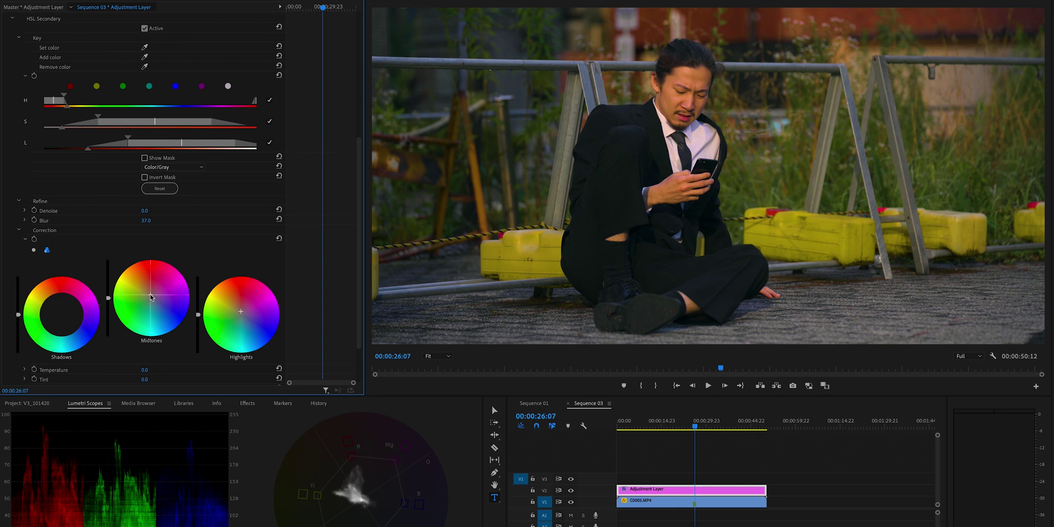
{"action": "double_click", "coordinate": [150, 297]}
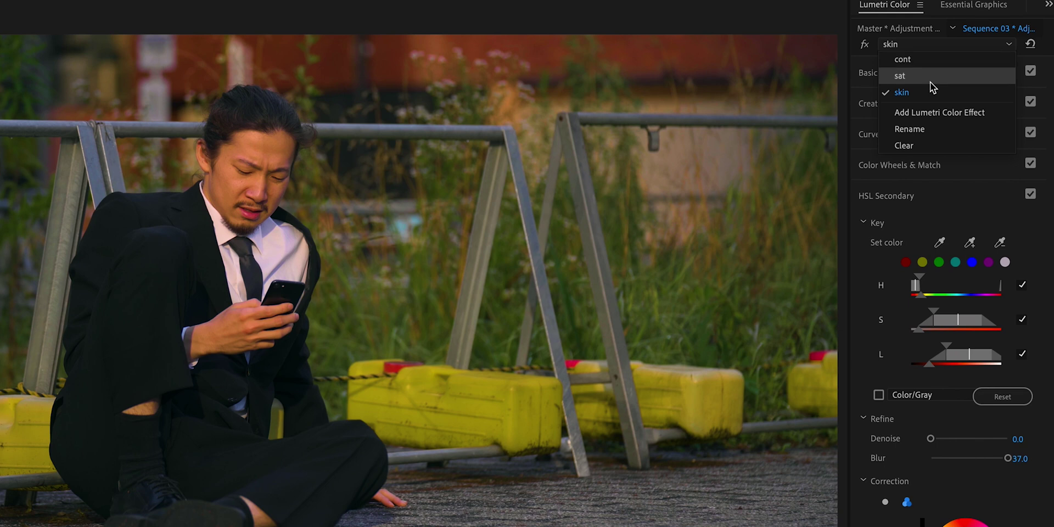
Step: Add a fourth Lumetri Color effect to the adjustment layer and create an ellipse mask on it
{"action": "left_click", "coordinate": [933, 110]}
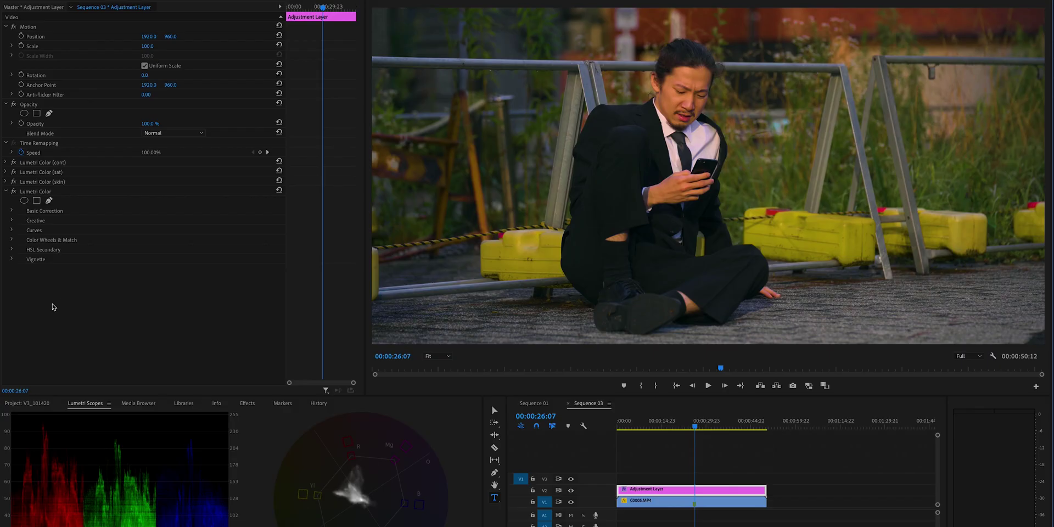
{"action": "left_click", "coordinate": [24, 202]}
{"action": "key", "text": "minus"}
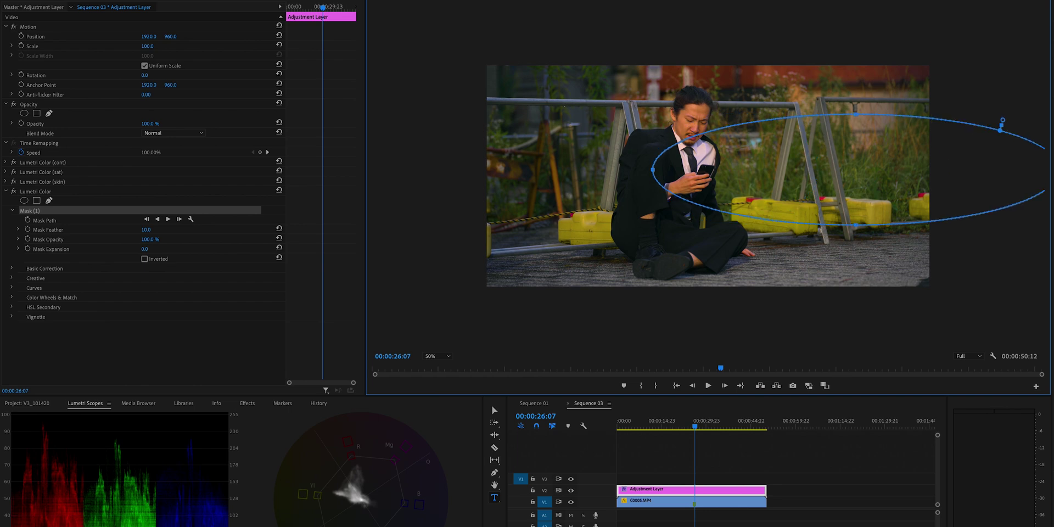
Step: Rotate and stretch the ellipse mask into a long diagonal shape across the man and beyond the frame corners, and invert it
{"action": "left_click_drag", "start_coordinate": [866, 110], "coordinate": [723, 128]}
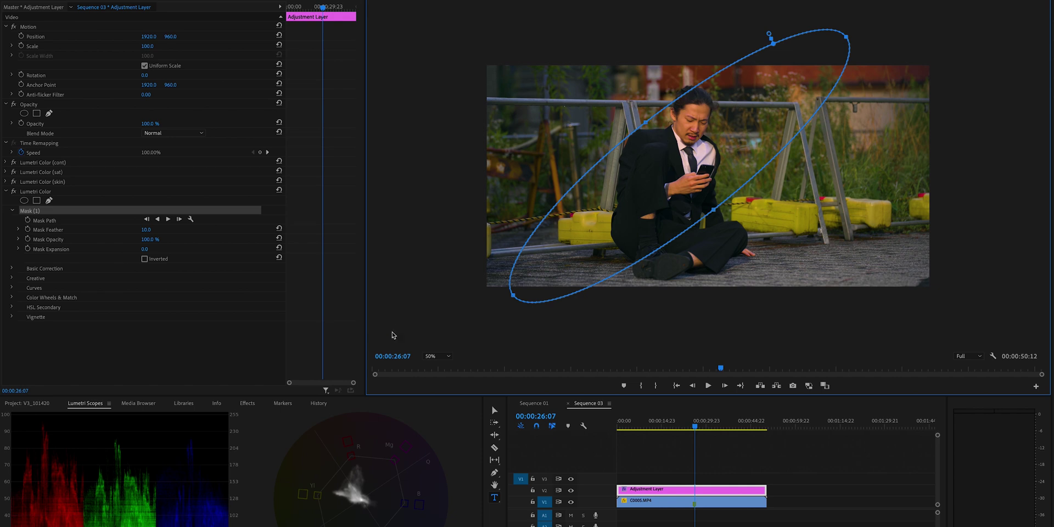
{"action": "left_click_drag", "start_coordinate": [513, 295], "coordinate": [440, 347]}
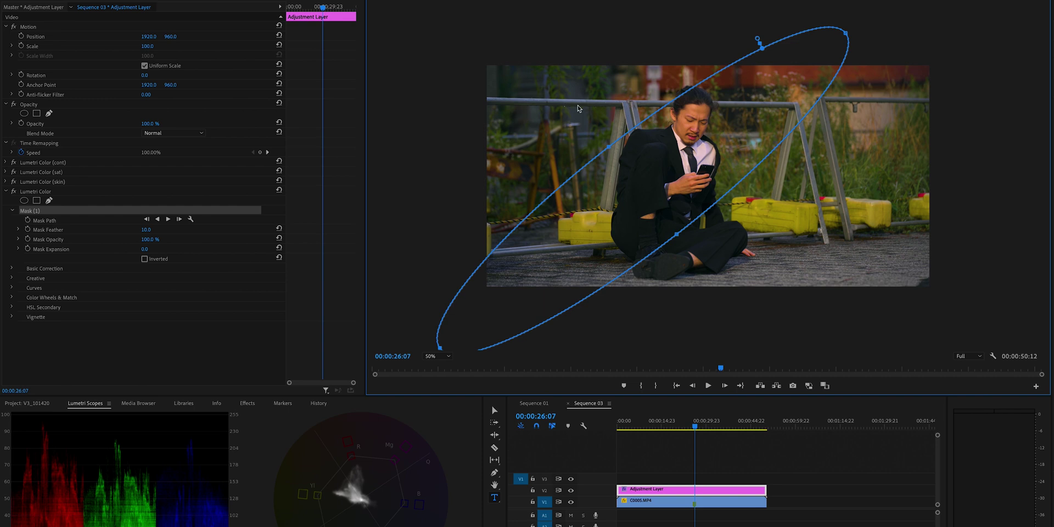
{"action": "left_click_drag", "start_coordinate": [848, 36], "coordinate": [922, 5]}
{"action": "left_click_drag", "start_coordinate": [790, 82], "coordinate": [667, 98]}
{"action": "left_click", "coordinate": [145, 258]}
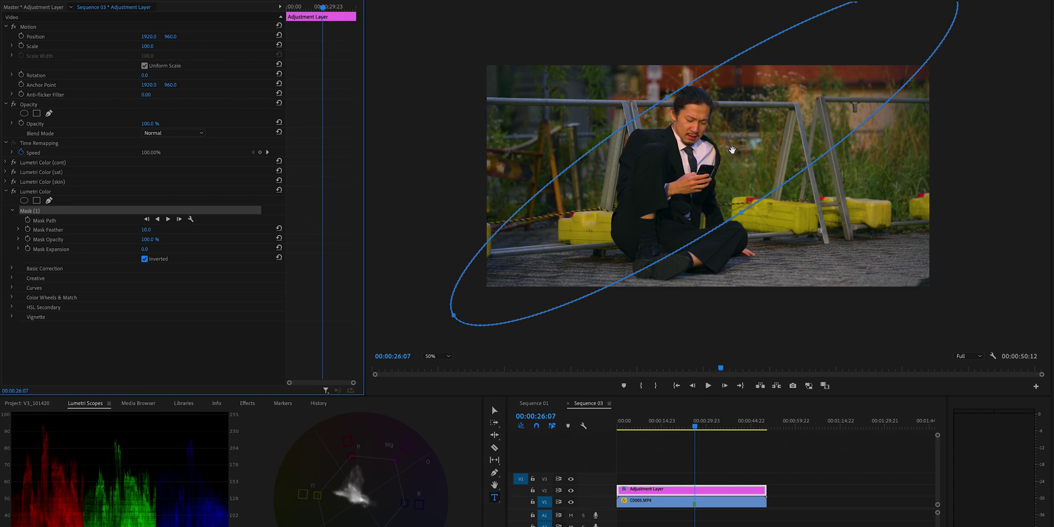
Step: Set the inverted mask's feather to 283 and pull the RGB curve's midpoint down slightly to darken the area outside the ellipse
{"action": "left_click", "coordinate": [11, 288]}
{"action": "scroll", "coordinate": [156, 138], "scroll_direction": "down", "scroll_amount": 5}
{"action": "left_click_drag", "start_coordinate": [143, 121], "coordinate": [145, 121]}
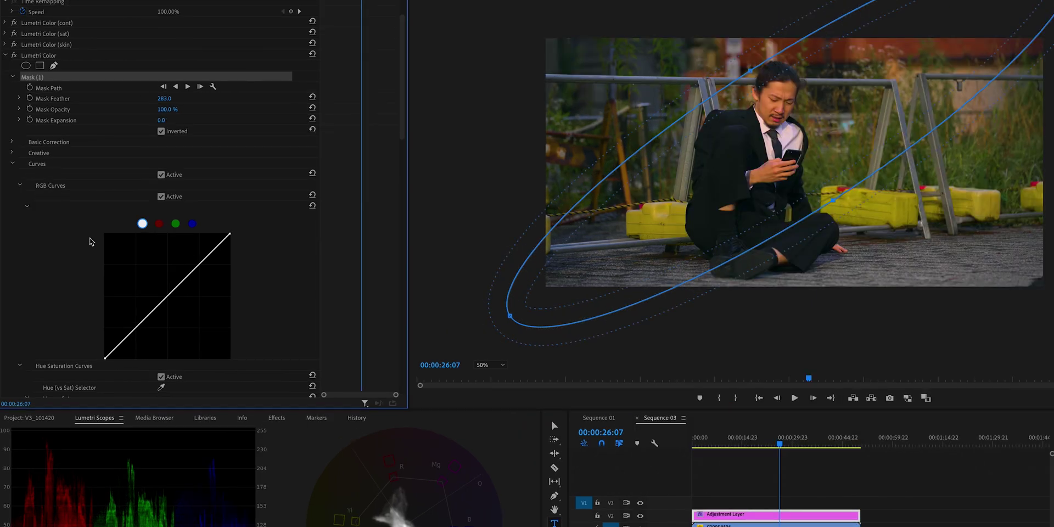
{"action": "left_click", "coordinate": [167, 297]}
{"action": "left_click_drag", "start_coordinate": [168, 297], "coordinate": [171, 307]}
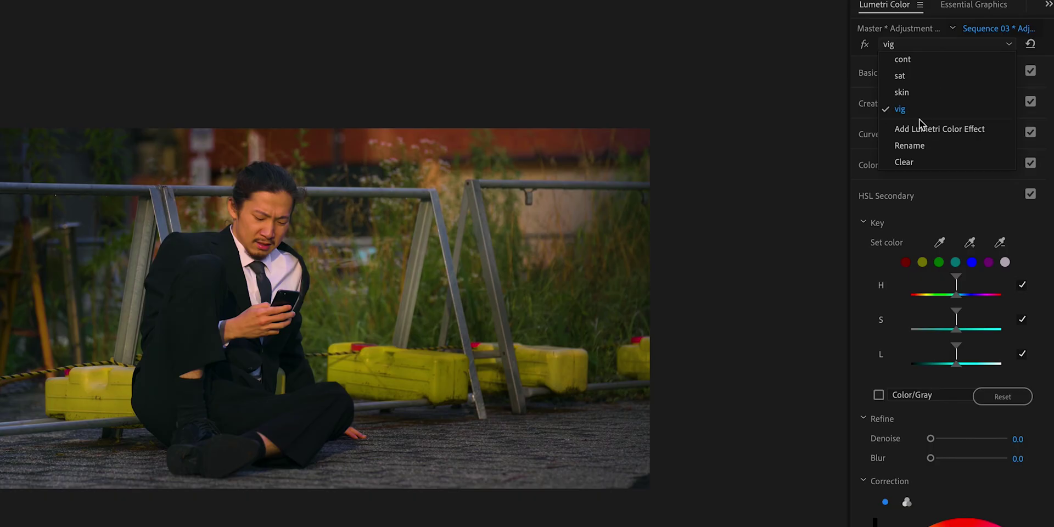
Step: Add a fifth Lumetri Color effect to the adjustment layer and rename it spot
{"action": "left_click", "coordinate": [924, 129]}
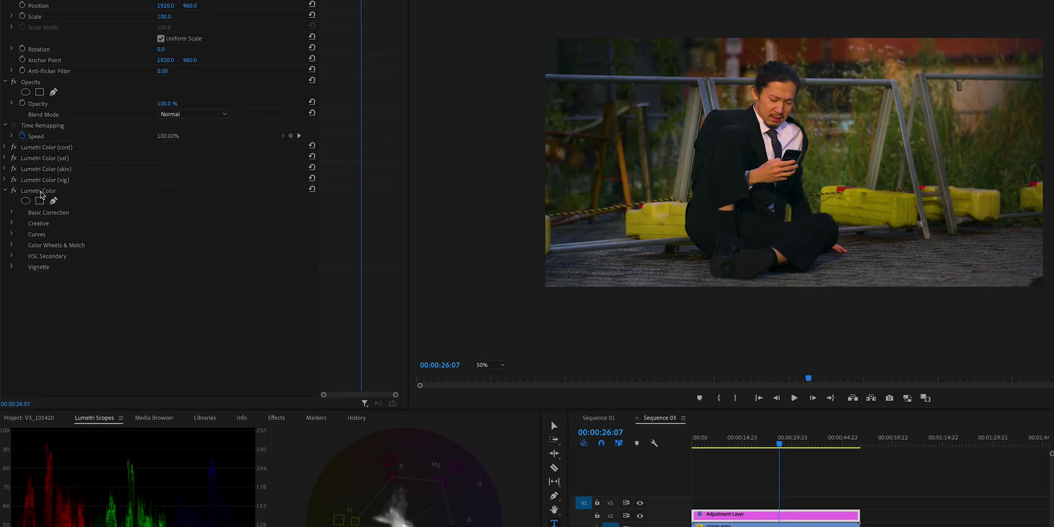
{"action": "left_click", "coordinate": [41, 193]}
{"action": "key", "text": "Return"}
{"action": "type", "text": "spo"}
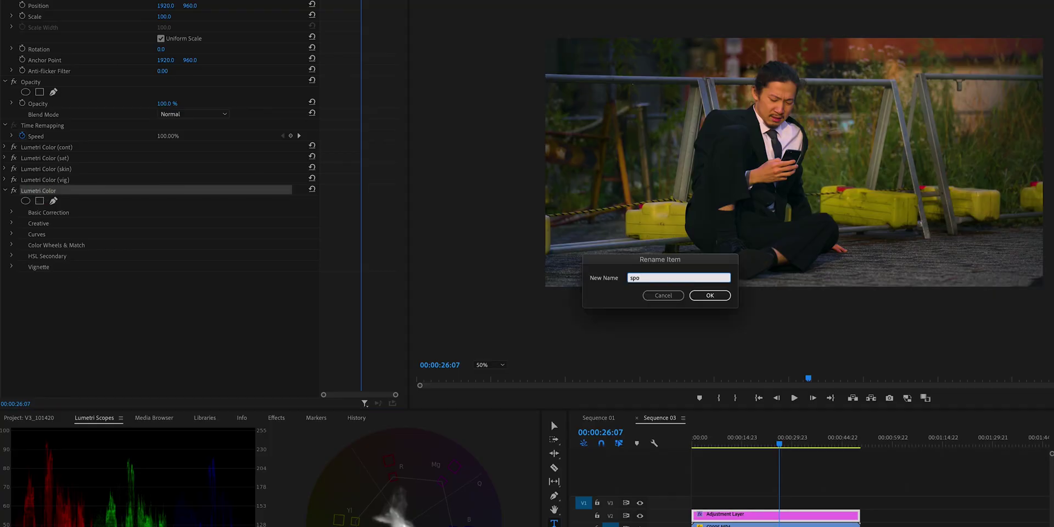
{"action": "type", "text": "t"}
{"action": "key", "text": "Return"}
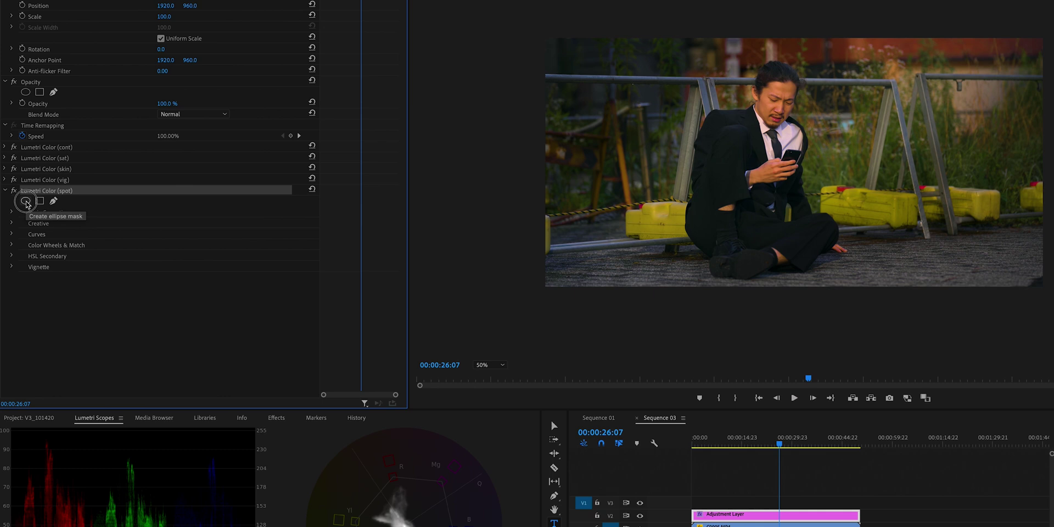
Step: Create an ellipse mask on the spot effect, fit it around the man's head and set its feather to 182
{"action": "left_click", "coordinate": [26, 203]}
{"action": "left_click_drag", "start_coordinate": [817, 160], "coordinate": [802, 96]}
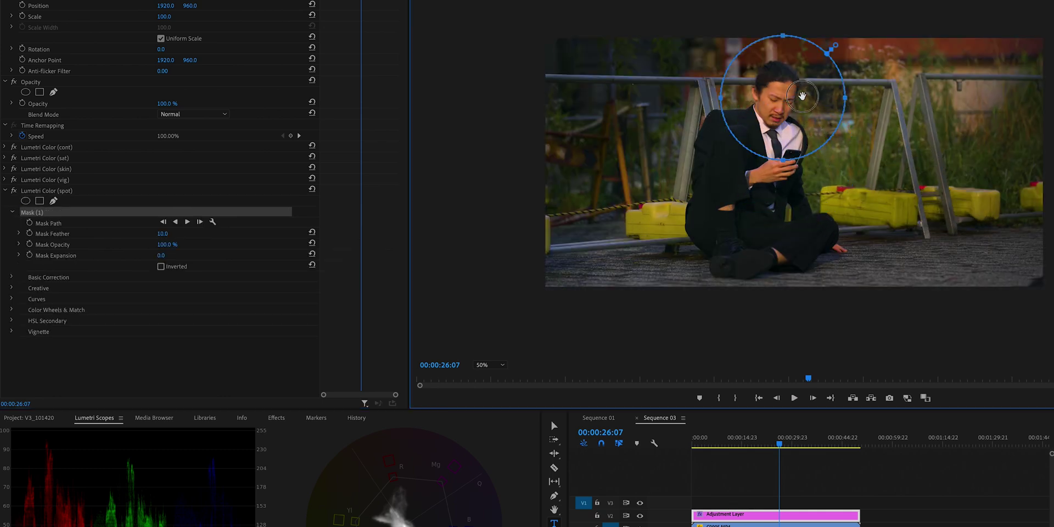
{"action": "left_click_drag", "start_coordinate": [720, 97], "coordinate": [752, 98]}
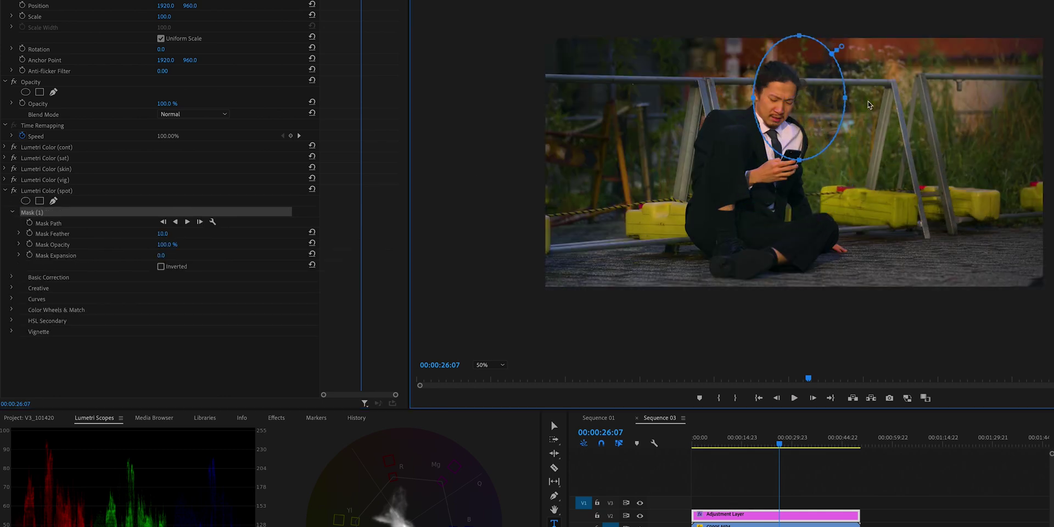
{"action": "left_click_drag", "start_coordinate": [844, 97], "coordinate": [811, 94]}
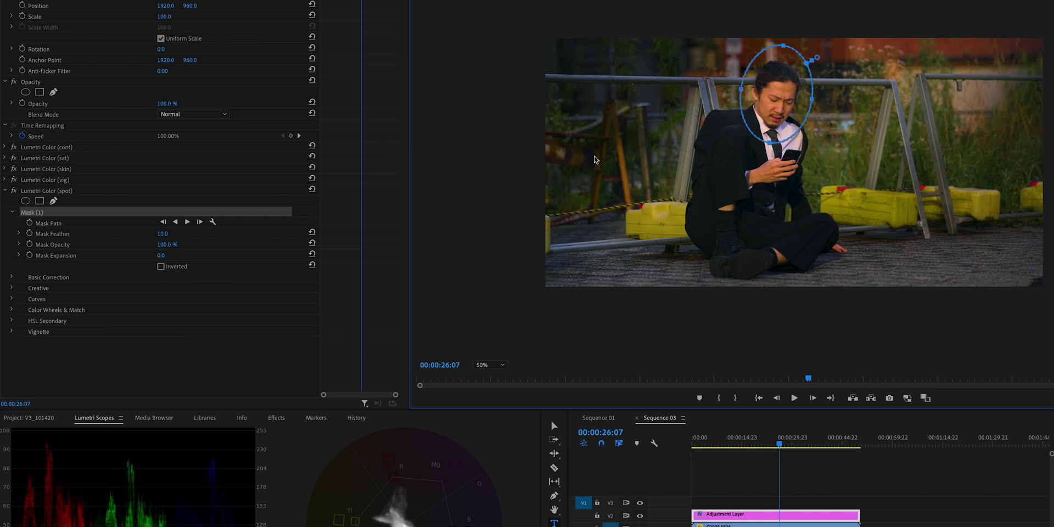
{"action": "left_click_drag", "start_coordinate": [162, 233], "coordinate": [177, 233]}
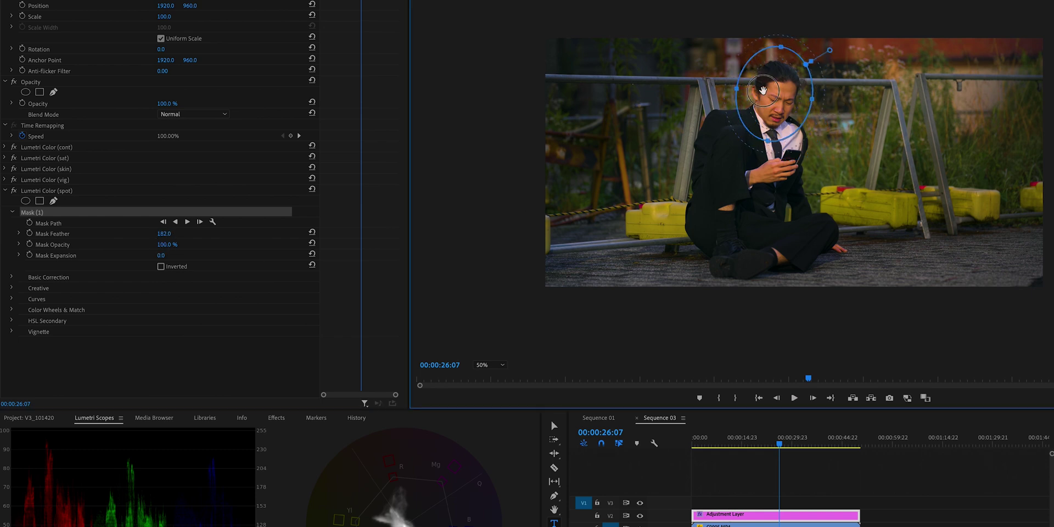
Step: Raise the midpoint of the spot effect's RGB curve slightly to brighten the man's face
{"action": "left_click", "coordinate": [11, 298]}
{"action": "scroll", "coordinate": [165, 264], "scroll_direction": "down", "scroll_amount": 4}
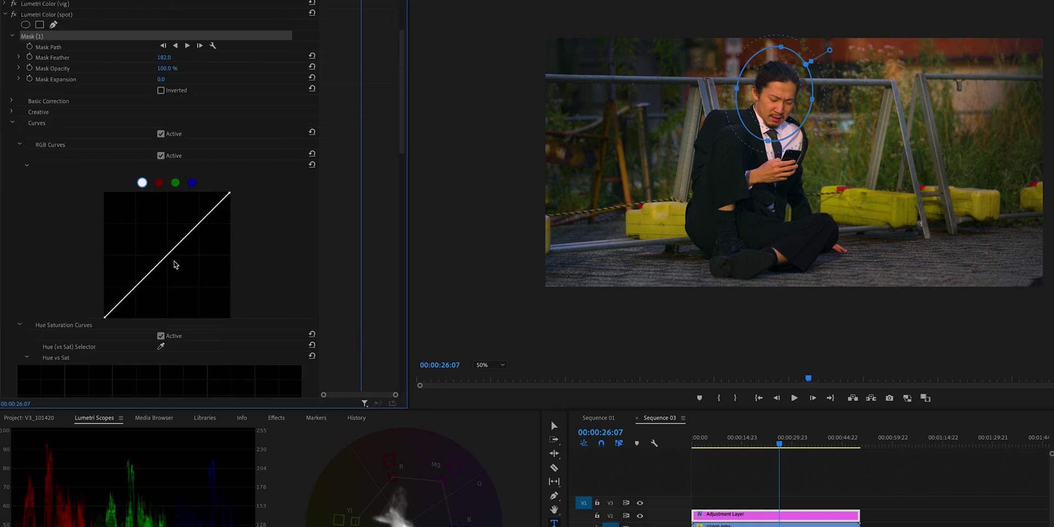
{"action": "left_click", "coordinate": [167, 255]}
{"action": "left_click_drag", "start_coordinate": [167, 255], "coordinate": [163, 252]}
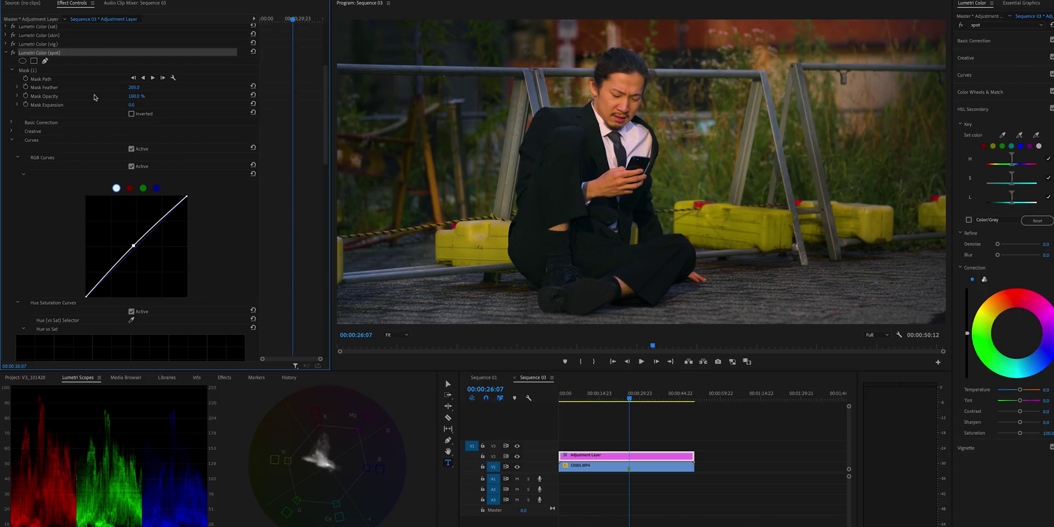
Step: Turn off the cont effect to compare the picture without the contrast grade
{"action": "scroll", "coordinate": [94, 97], "scroll_direction": "up", "scroll_amount": 5}
{"action": "left_click", "coordinate": [13, 117]}
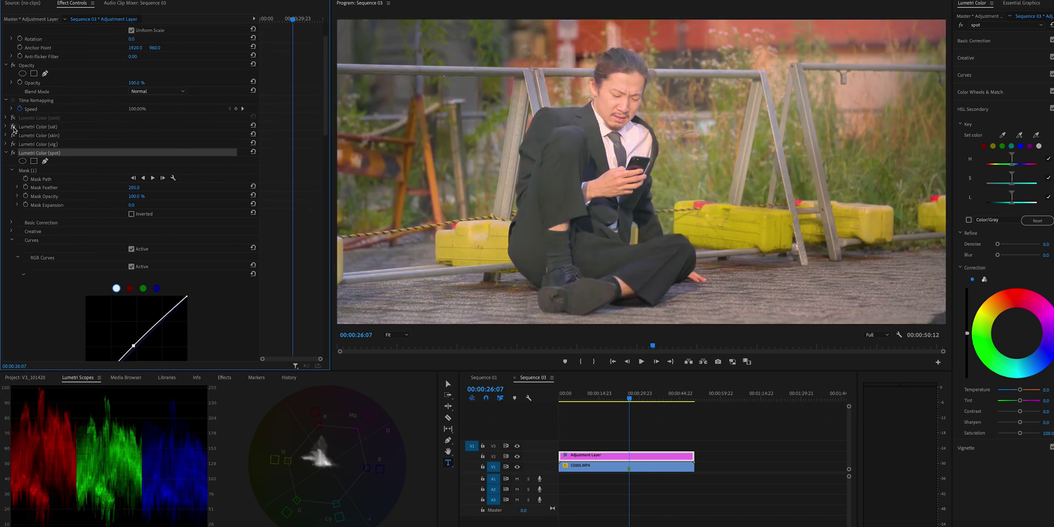